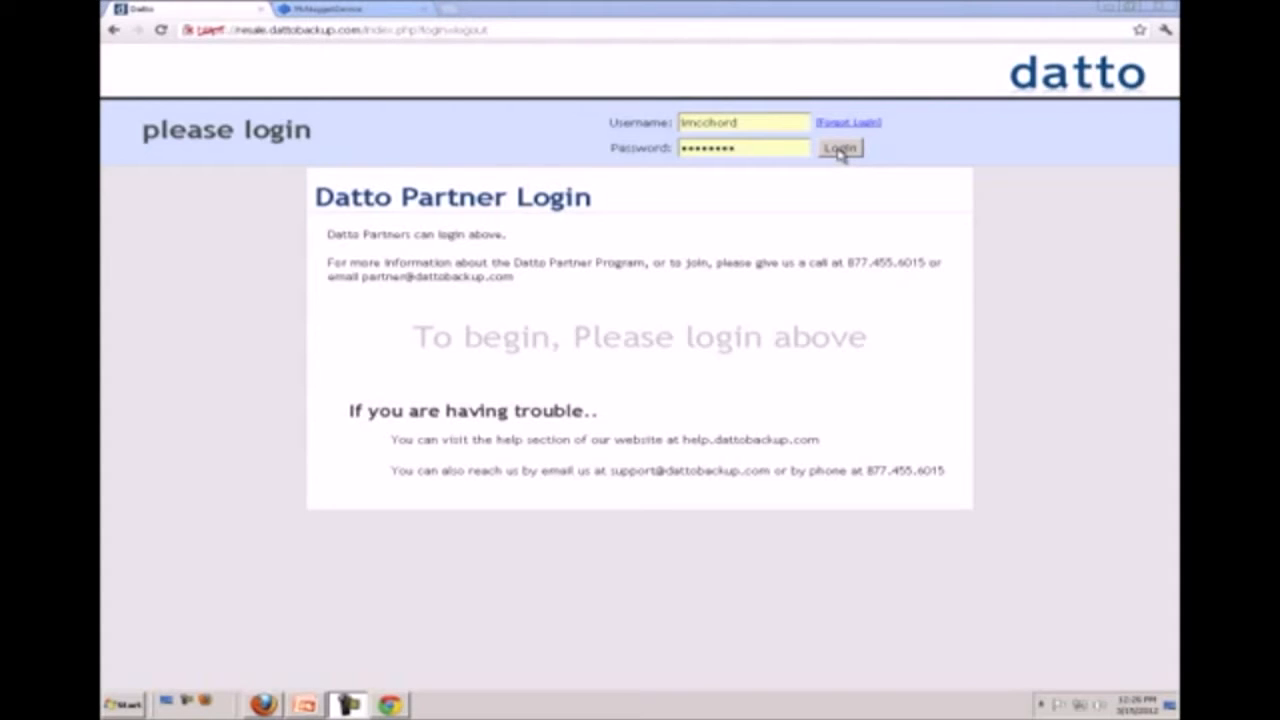
Log in to the Datto partner portal and expand the McNuggetDevice details in the device status list
left_click(840, 150)
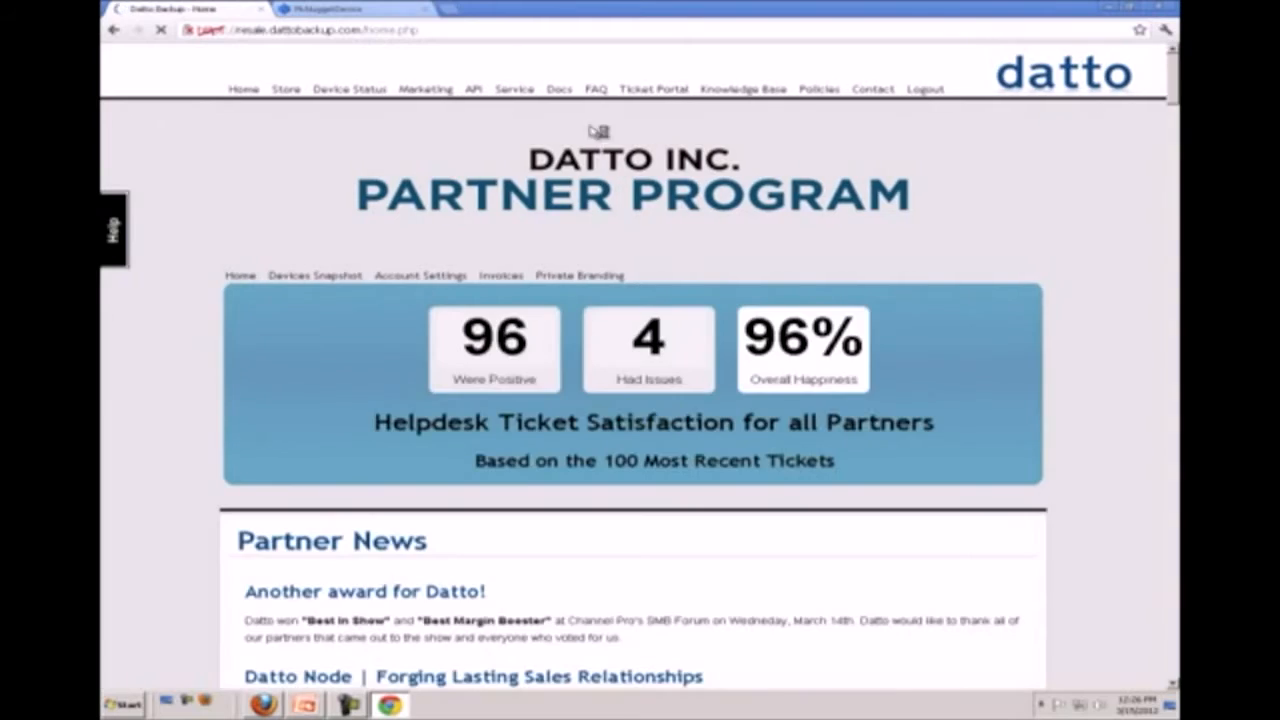
left_click(350, 90)
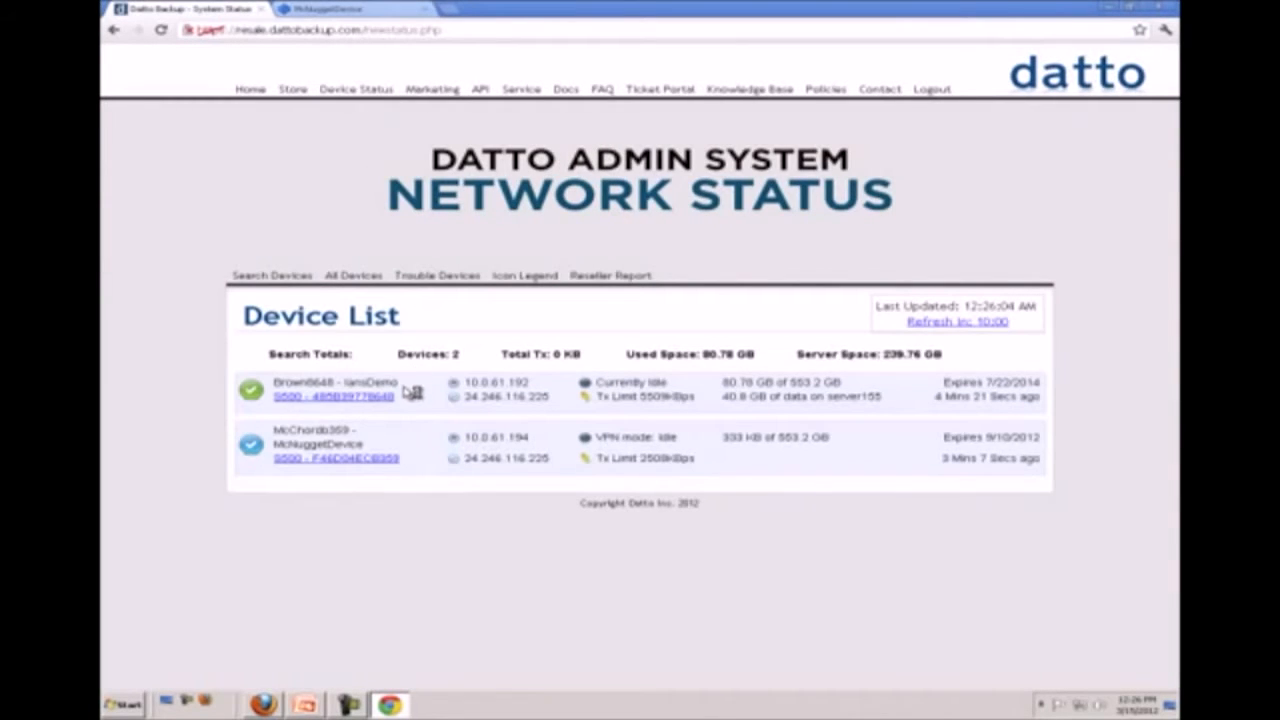
left_click(373, 460)
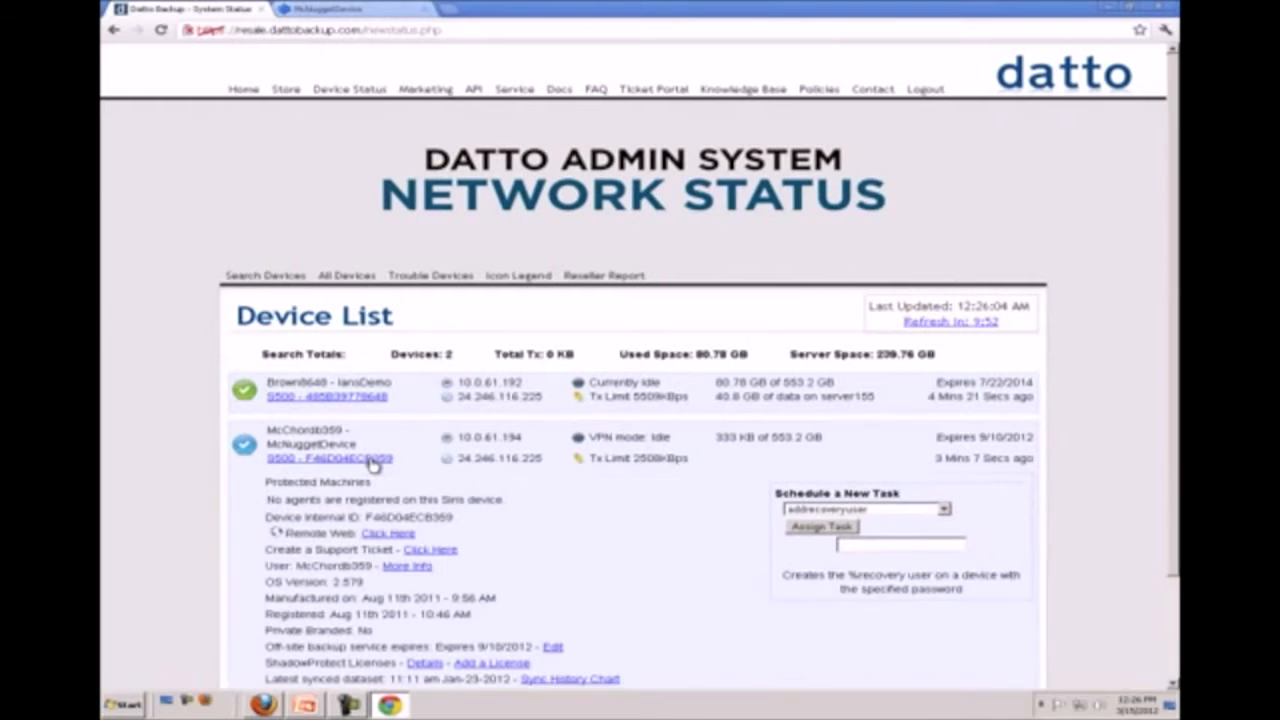
scroll(375, 462, "down", 3)
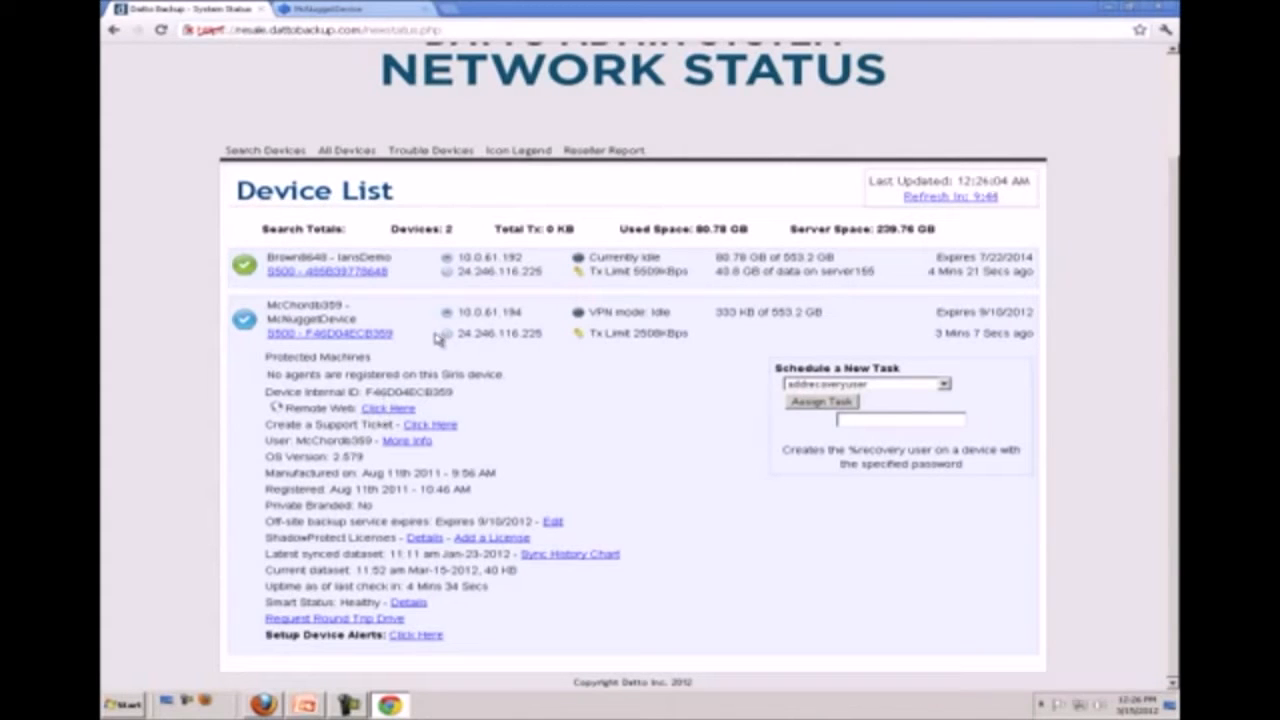
On the McNuggetDevice registration page, enter the technical contact's first and last name and the company Datto
left_click(367, 12)
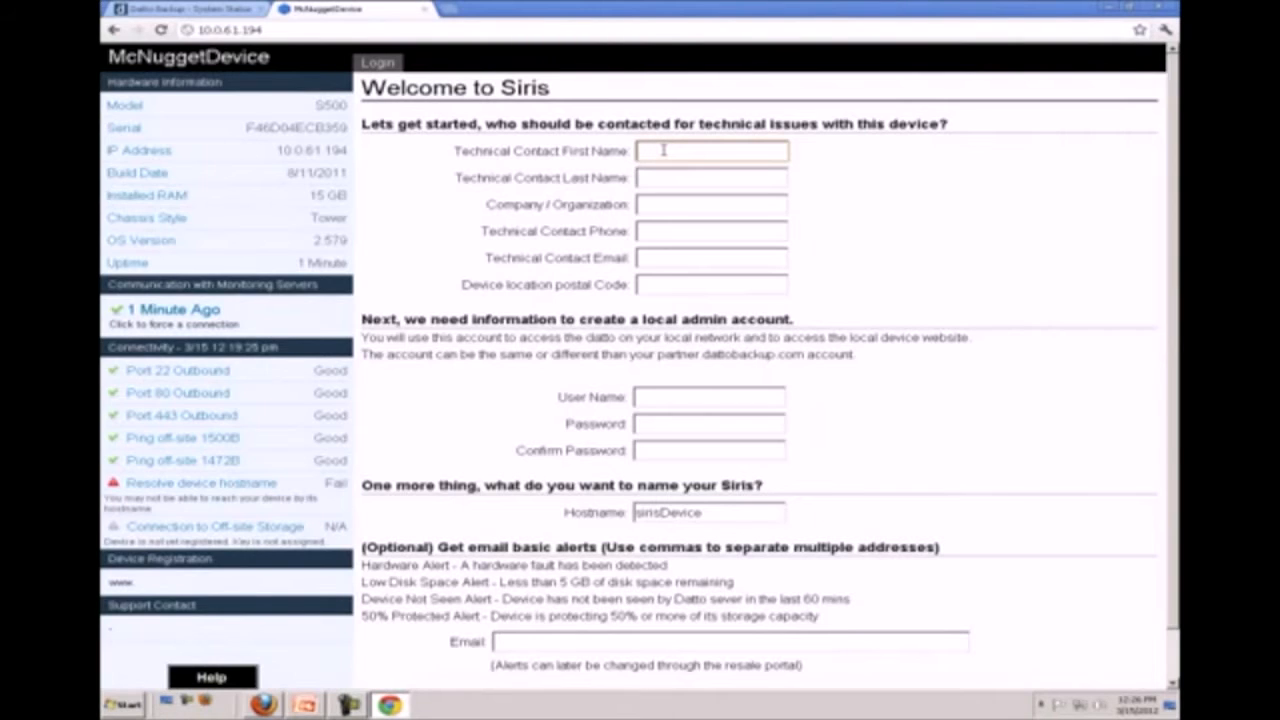
type("John")
key("Tab")
type("Smith")
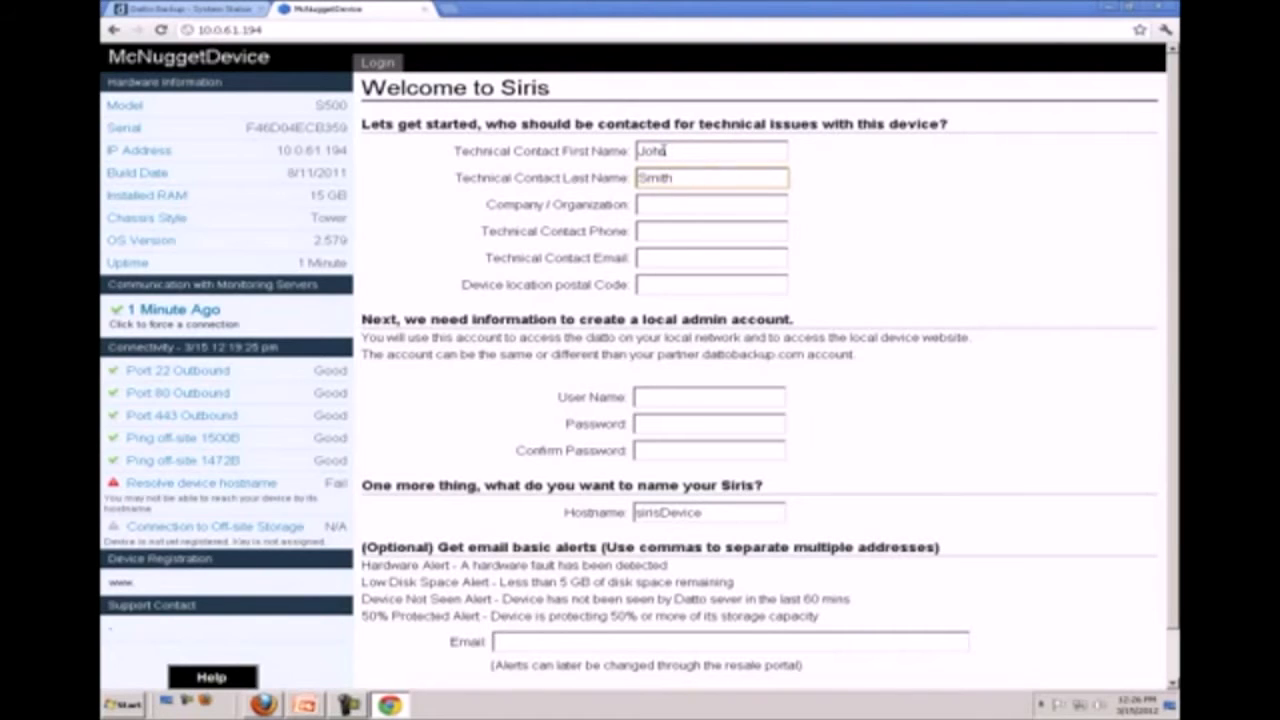
key("Tab")
type("Datto")
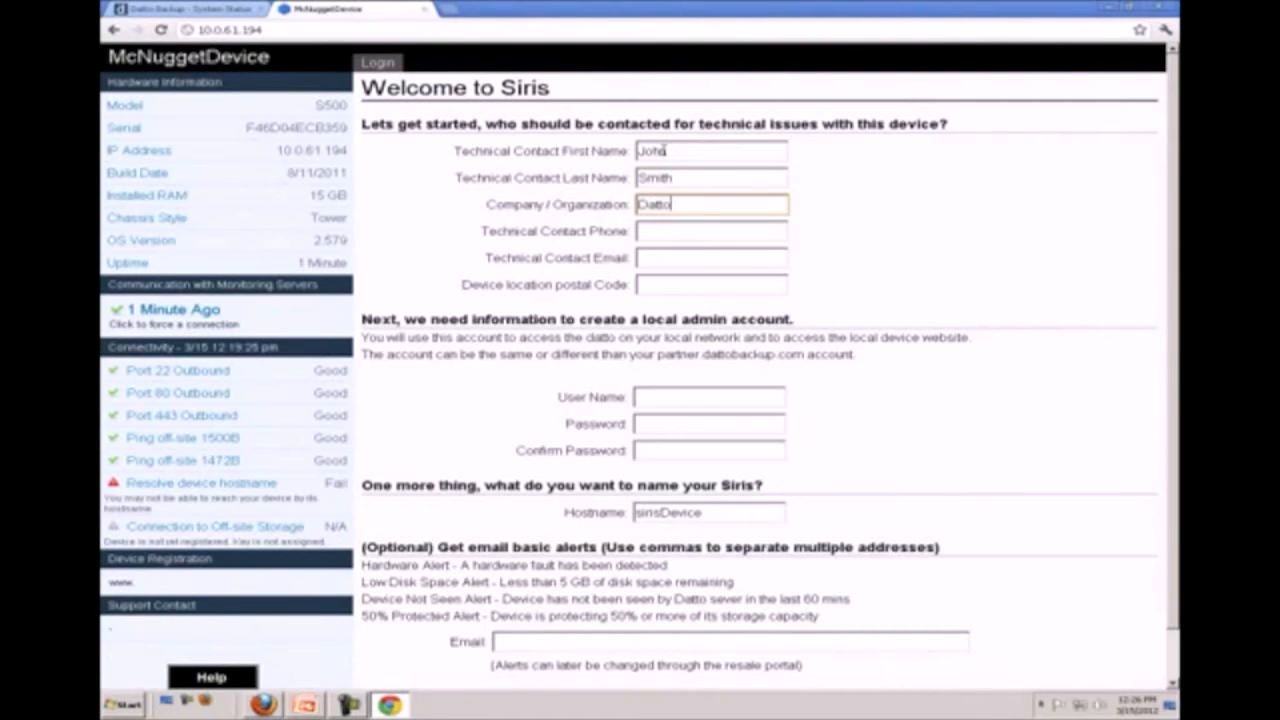
key("Tab")
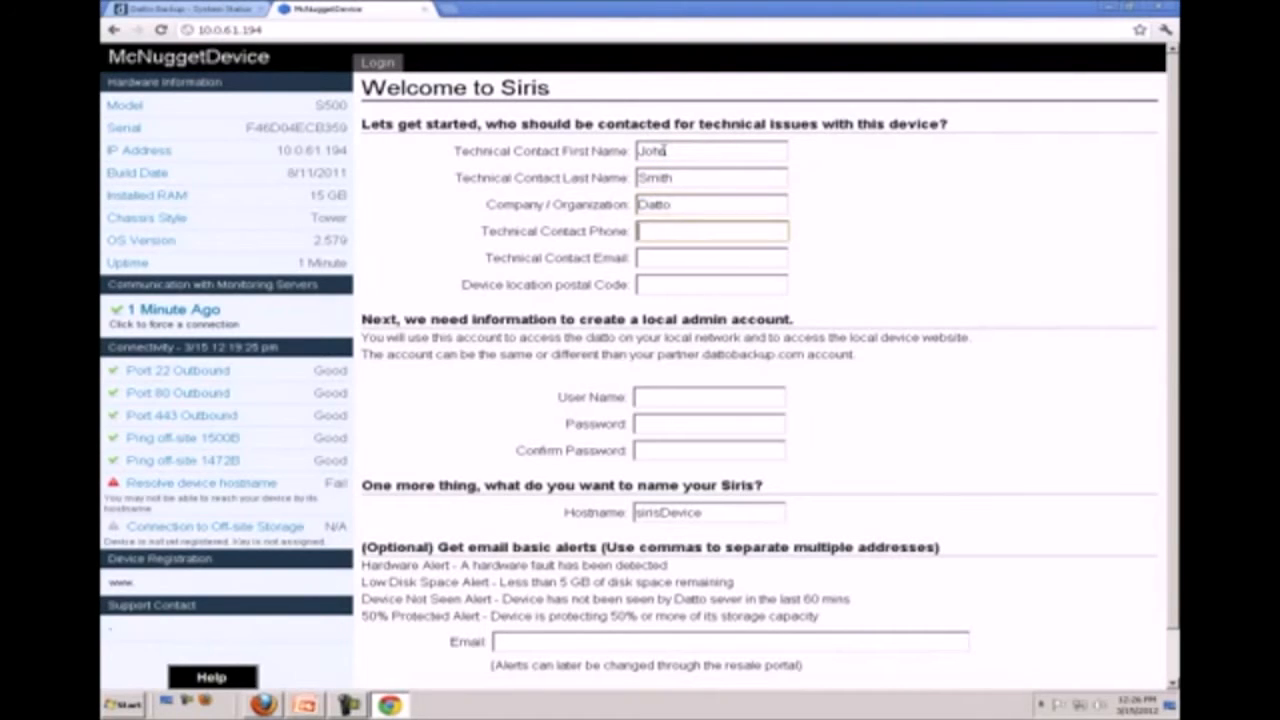
Fill in the technical contact's phone number and e-mail, plus the device location's postal code
type("55555555555")
left_click(646, 254)
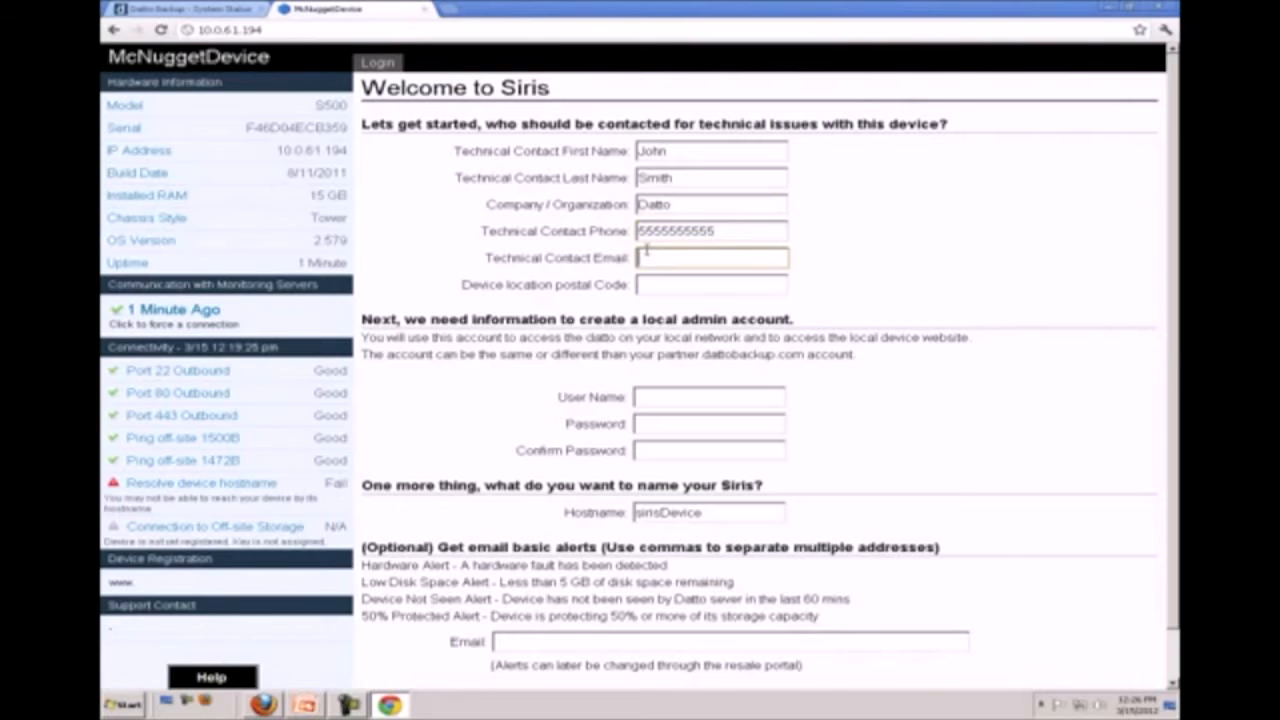
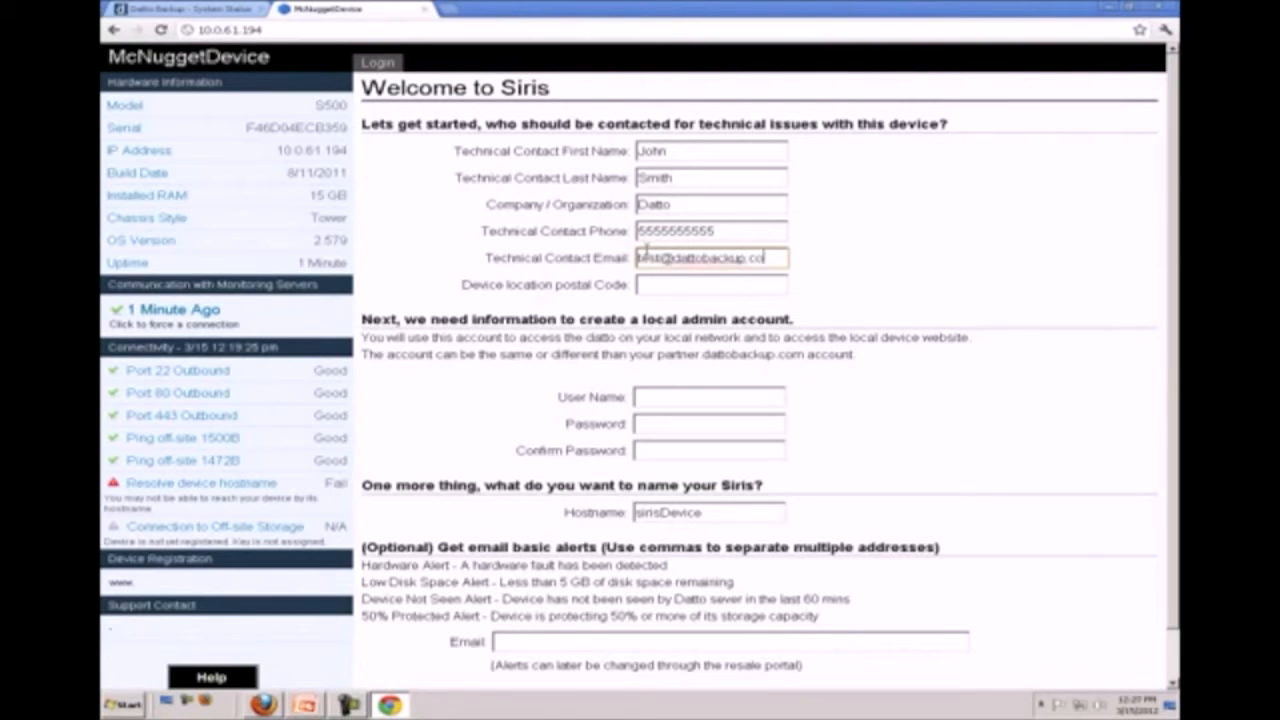
key("Tab")
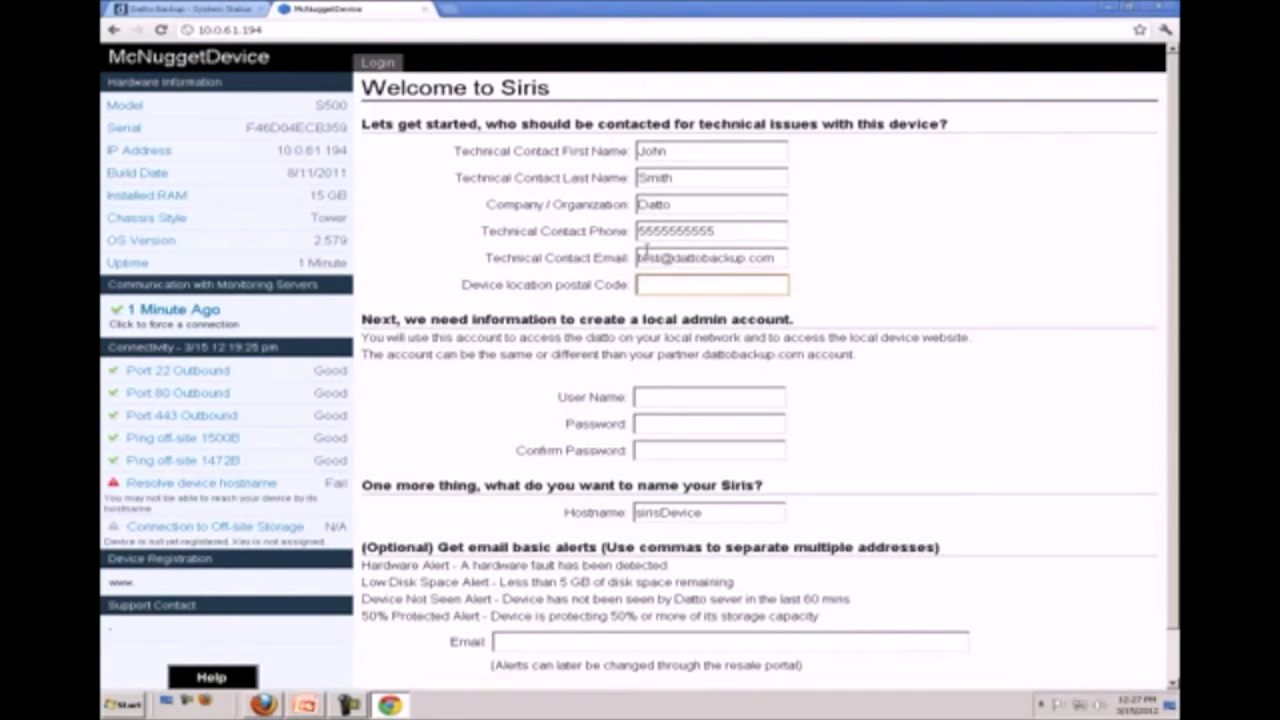
type("123456")
Define the local admin account by entering its user name, the password and the password confirmation
left_click(659, 392)
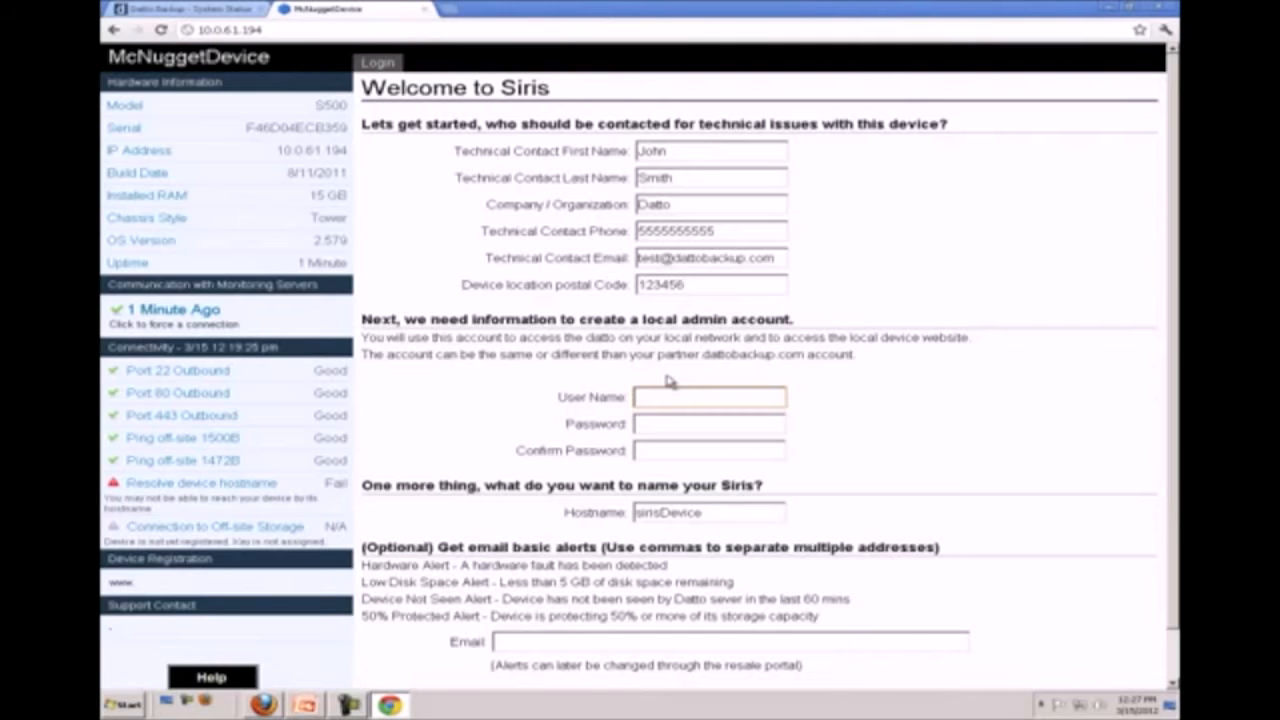
type("jsmith")
left_click(678, 425)
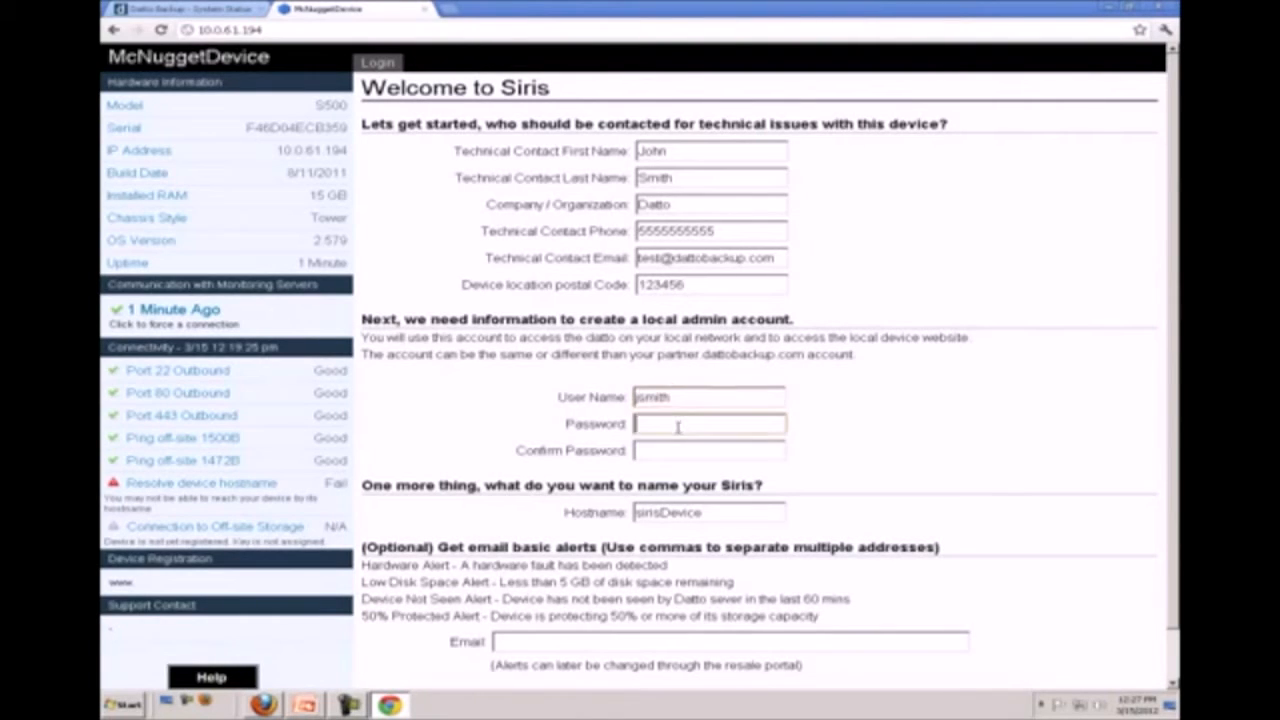
type("*****")
left_click(669, 457)
type("*")
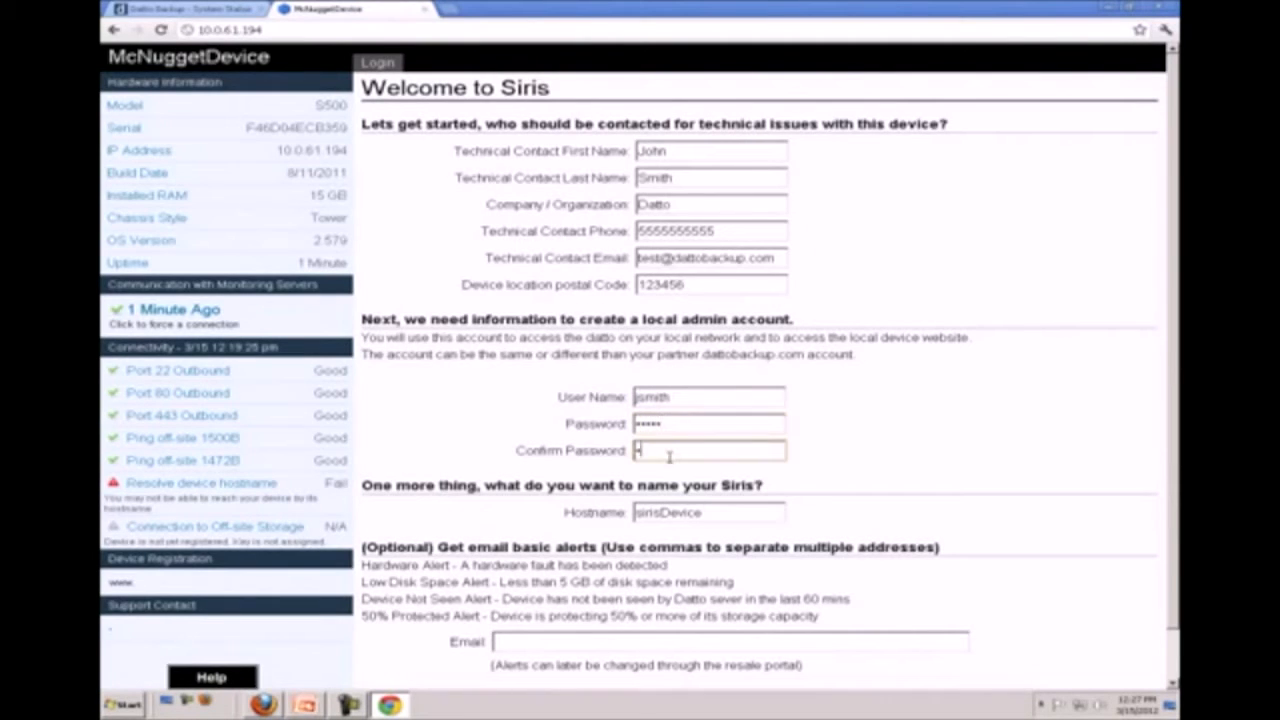
type("****")
Replace the device's default hostname with Academy Siris
double_click(712, 512)
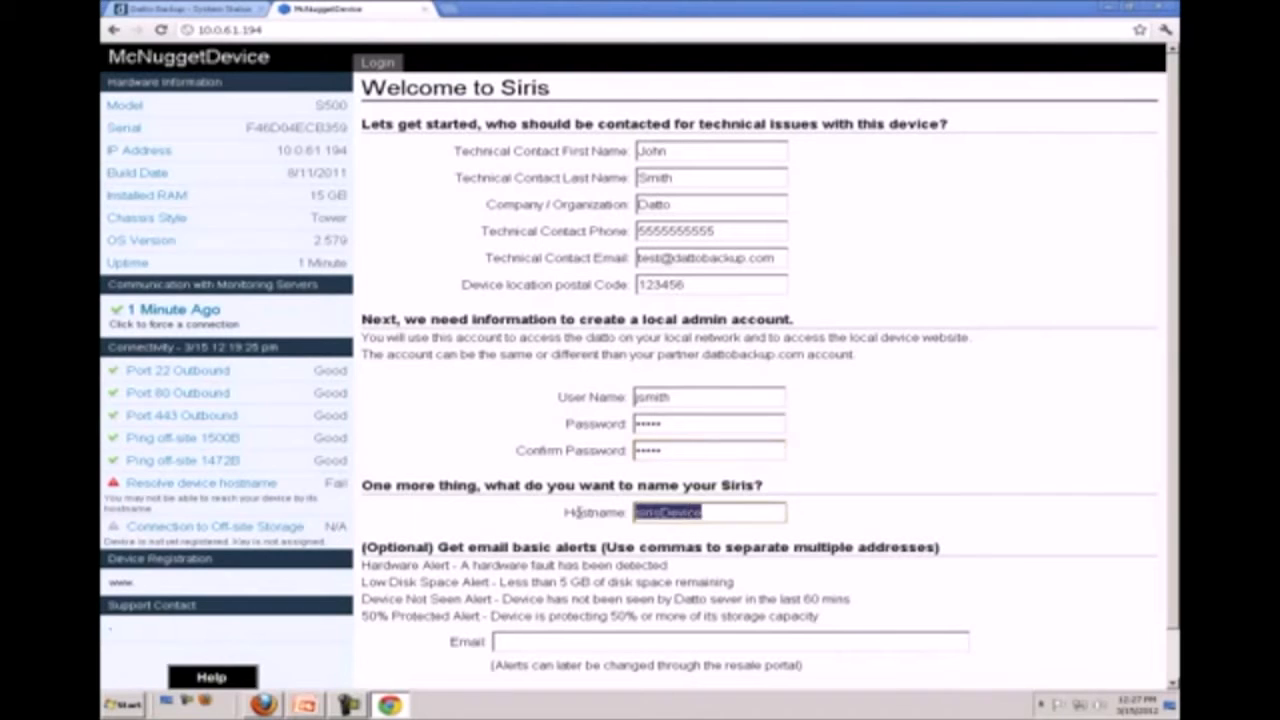
type("Academ")
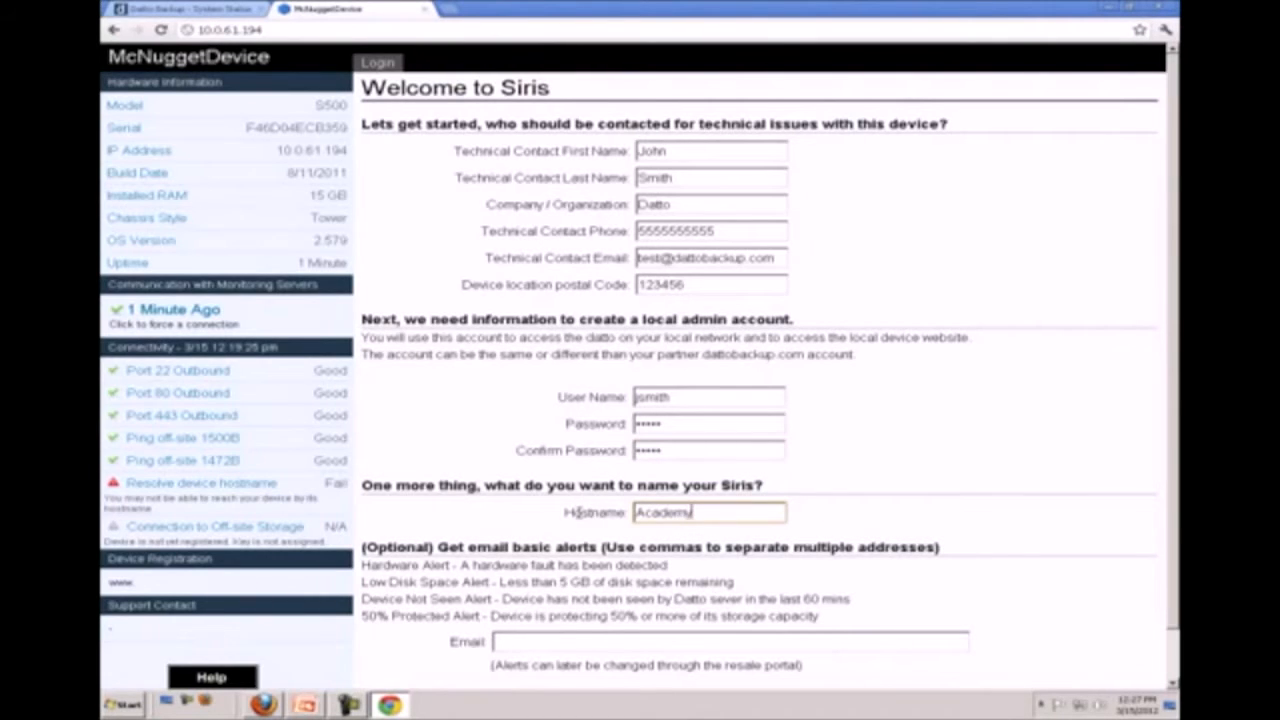
type("y Siris")
Enter the e-mail address that receives the device's basic alerts
scroll(590, 505, "down", 1)
left_click(555, 587)
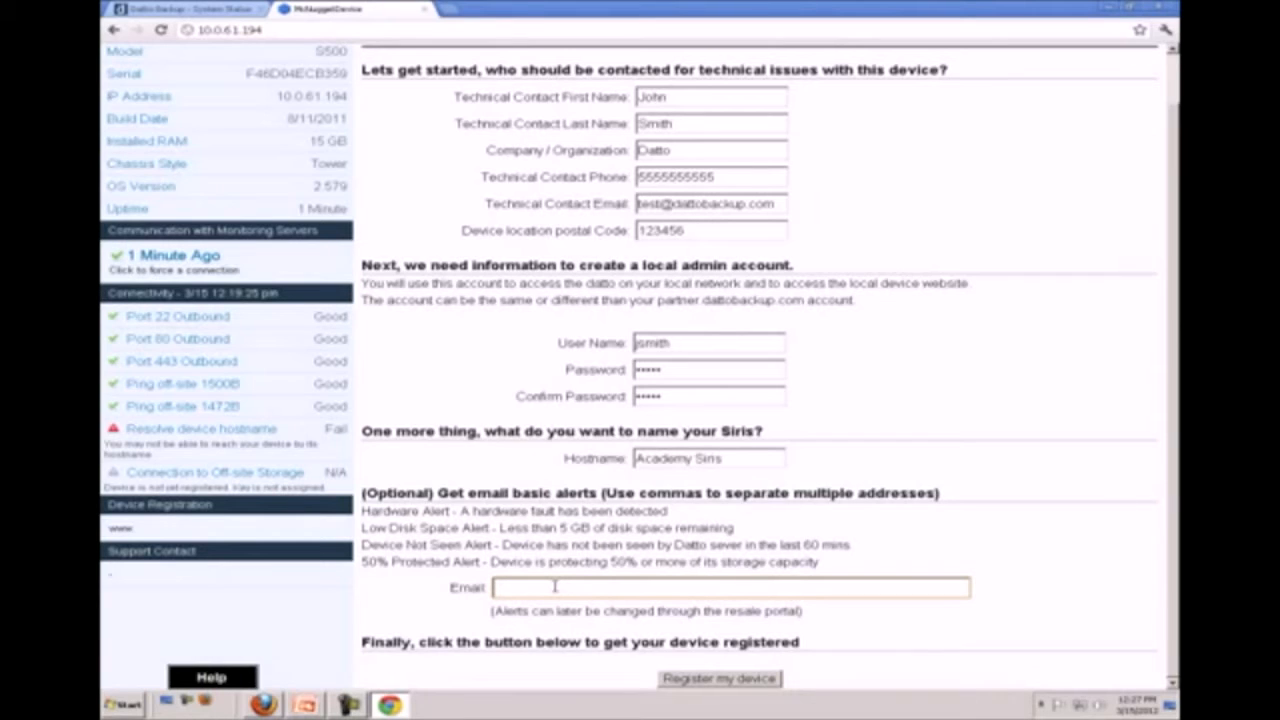
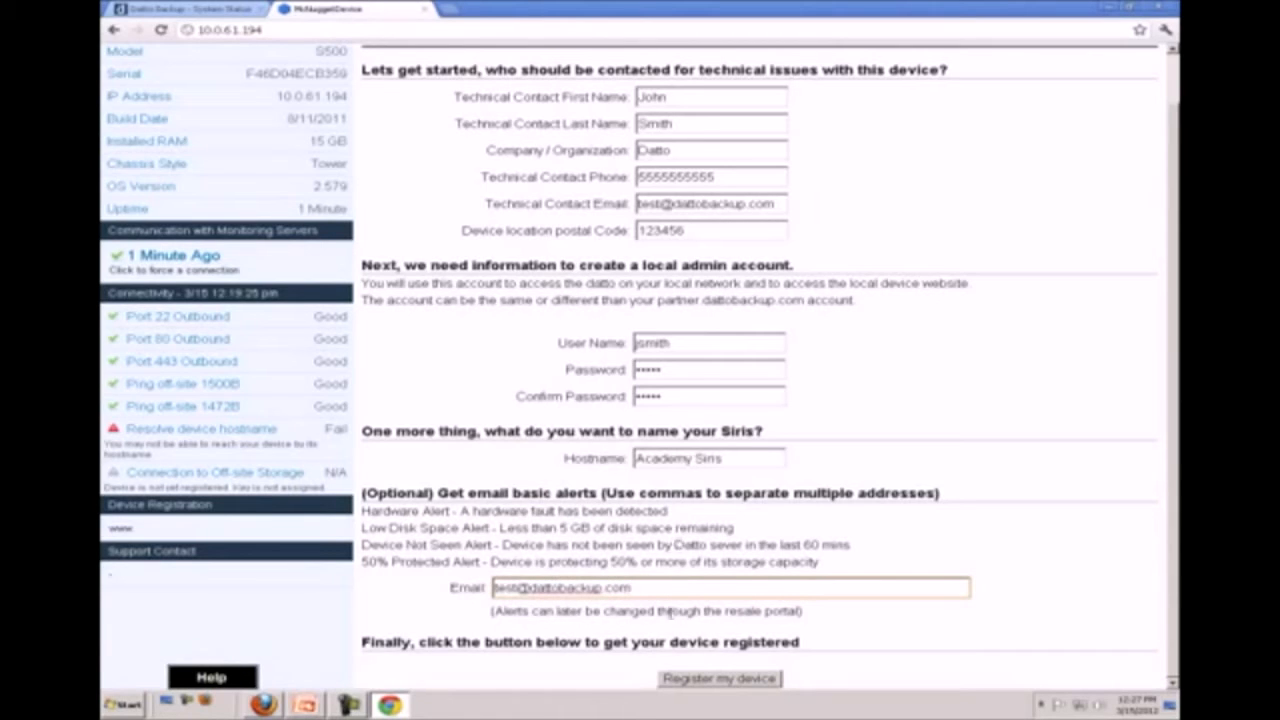
Submit the device registration, decline saving the password in the browser, and reload the device page
left_click(675, 680)
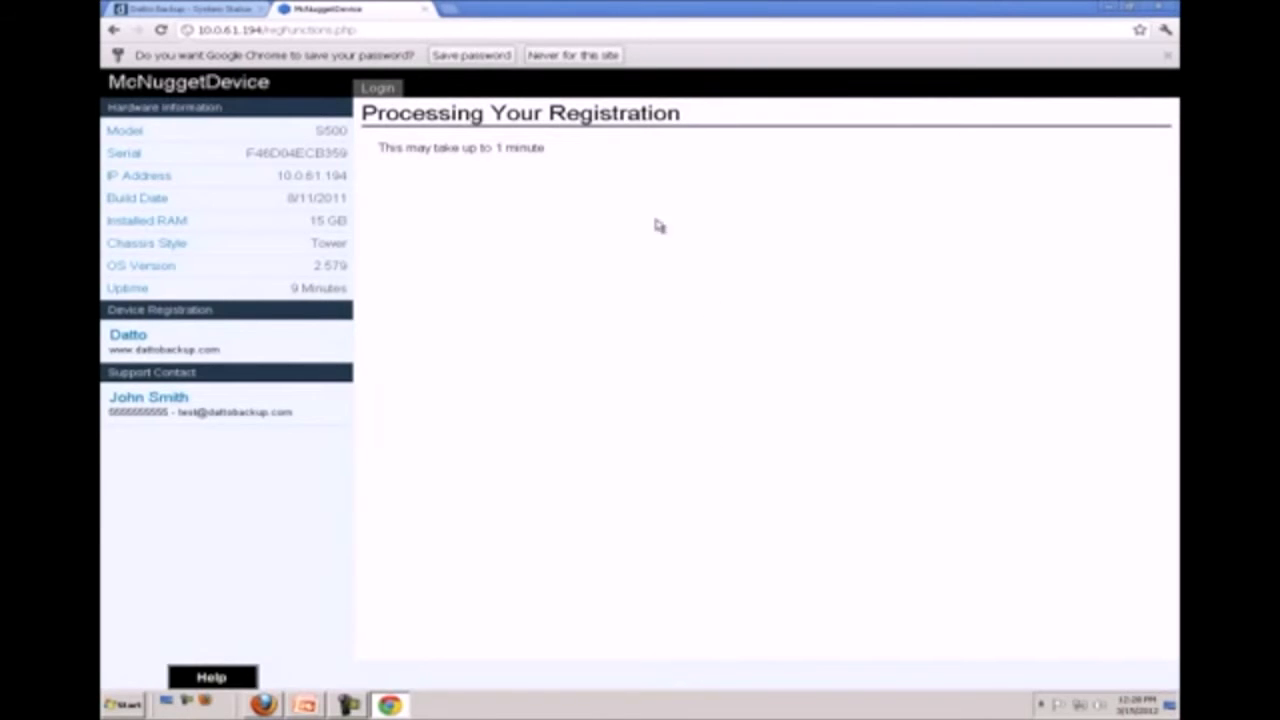
left_click(572, 55)
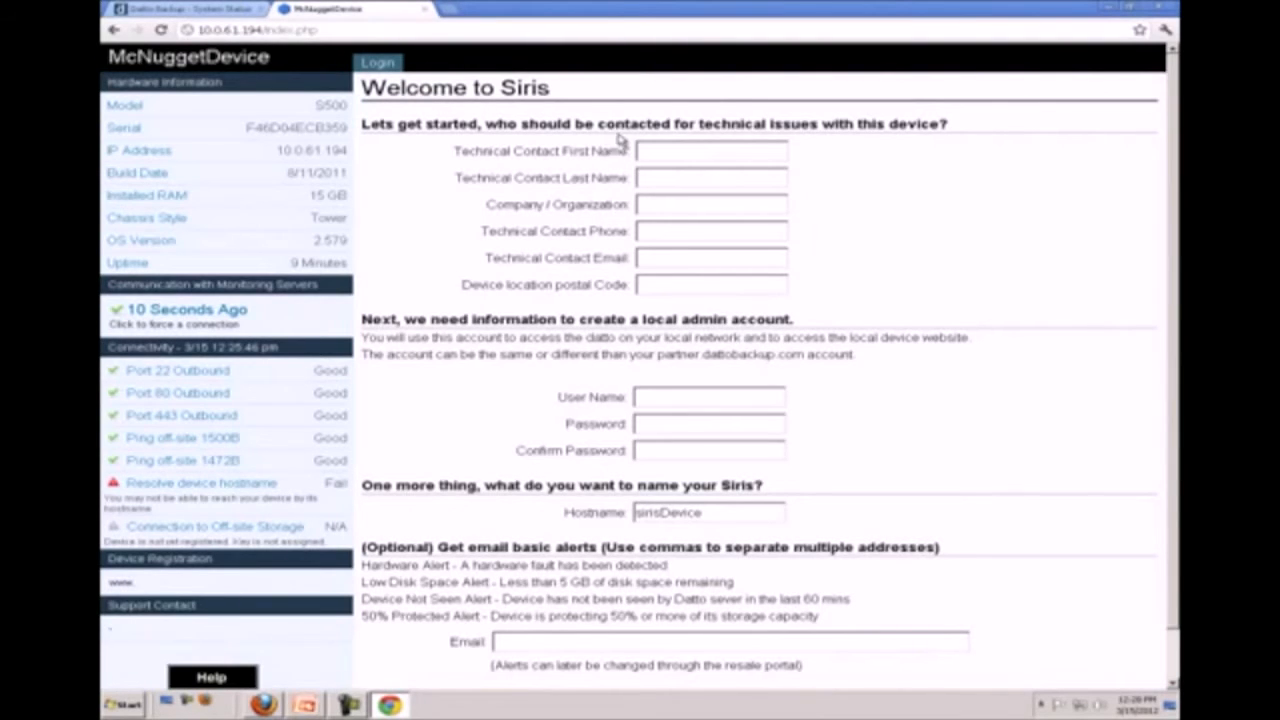
scroll(600, 166, "down", 1)
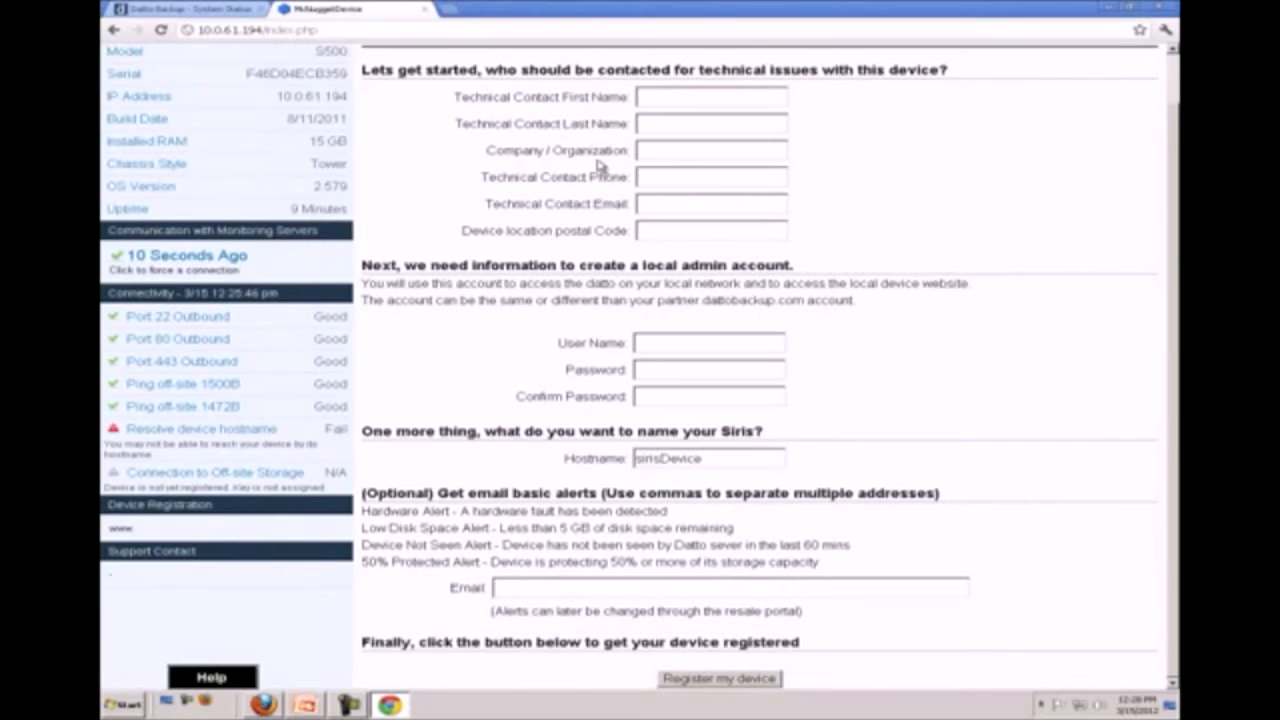
scroll(600, 166, "up", 1)
left_click(162, 30)
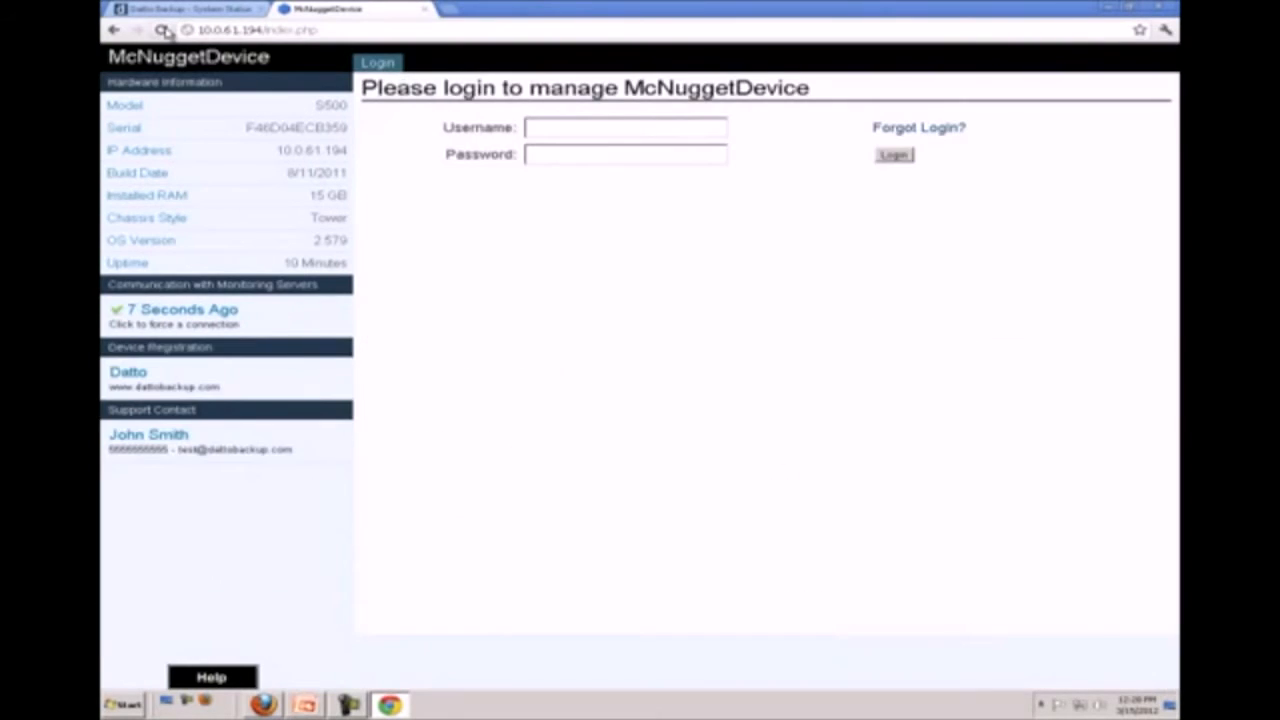
Log in to manage McNuggetDevice with the local admin user name and password
left_click(619, 127)
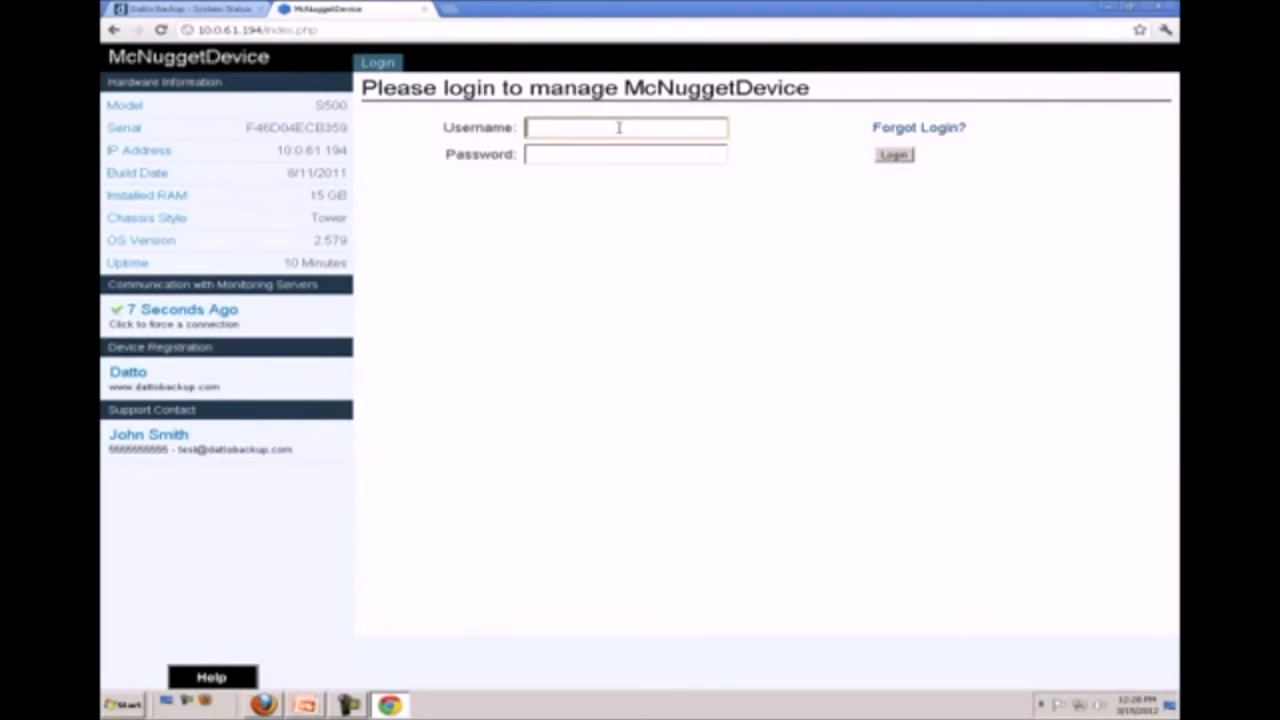
type("jami")
type("th")
key("Tab")
type("**")
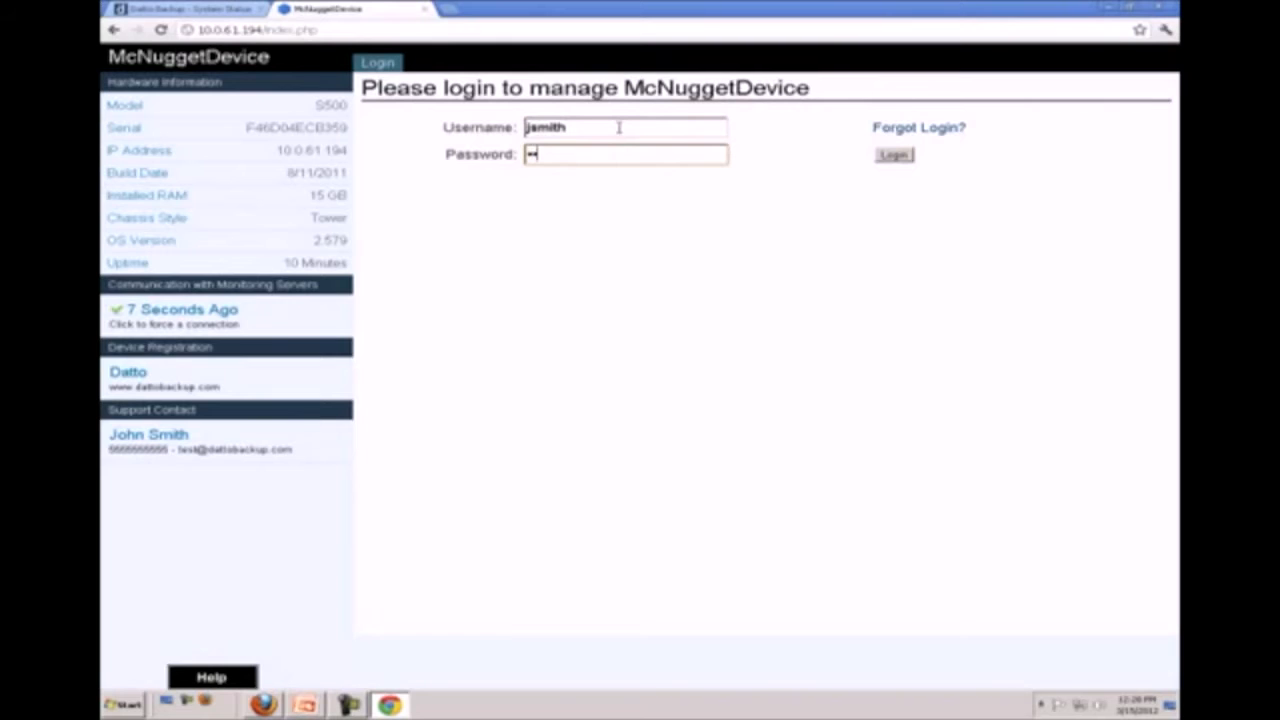
type("***")
left_click(893, 155)
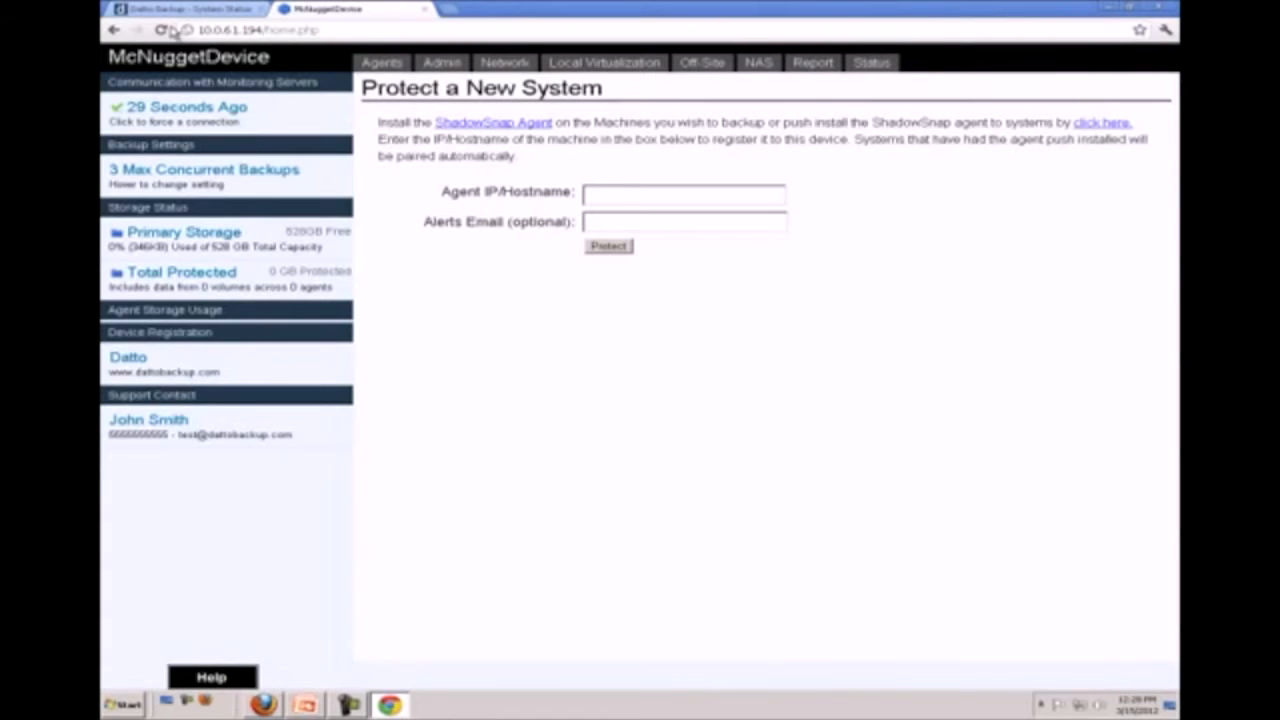
Download the ShadowSnap Agent installer and review the credentials, system and Auto Reboot fields on the ShadowSnap push install page
left_click(500, 124)
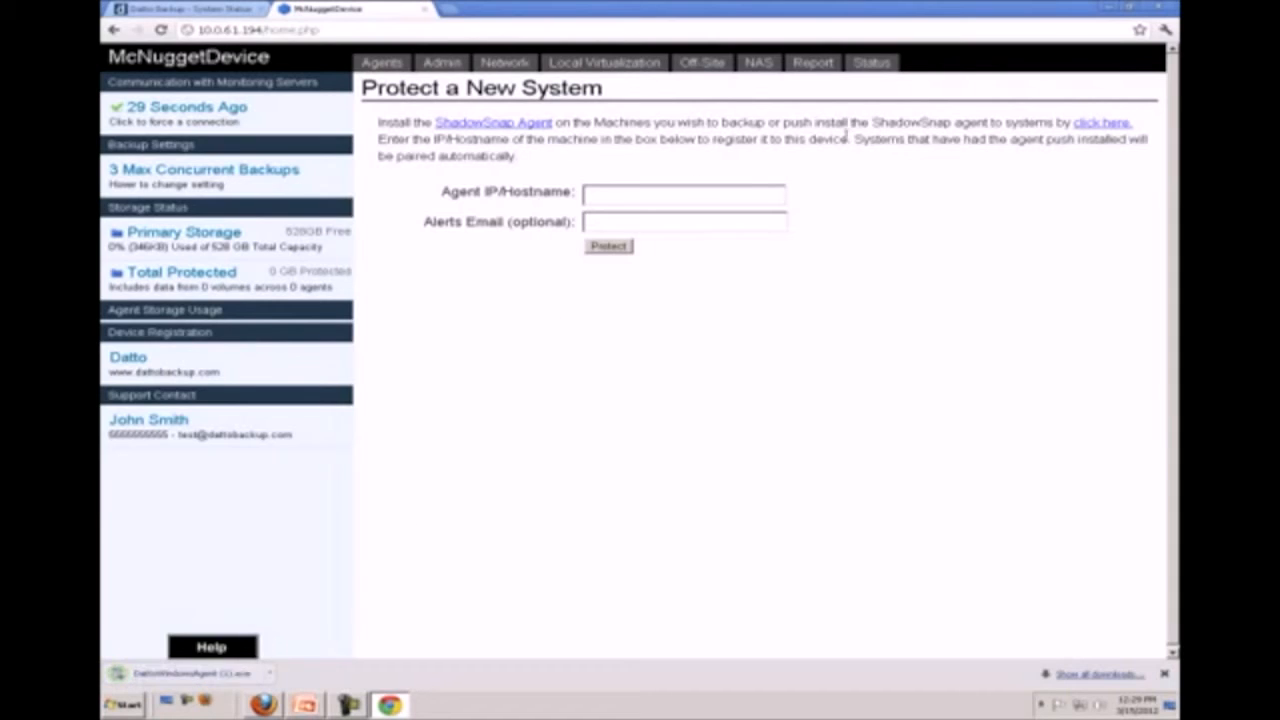
left_click(1099, 123)
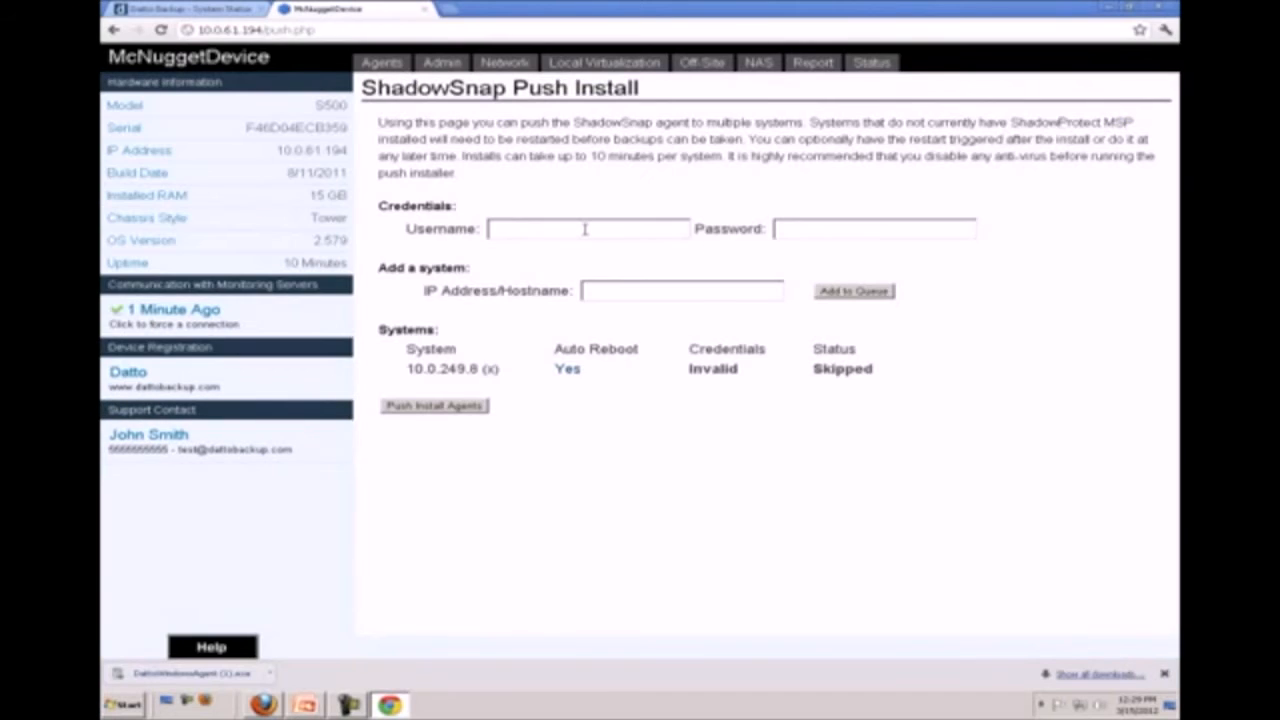
left_click(585, 230)
left_click(860, 226)
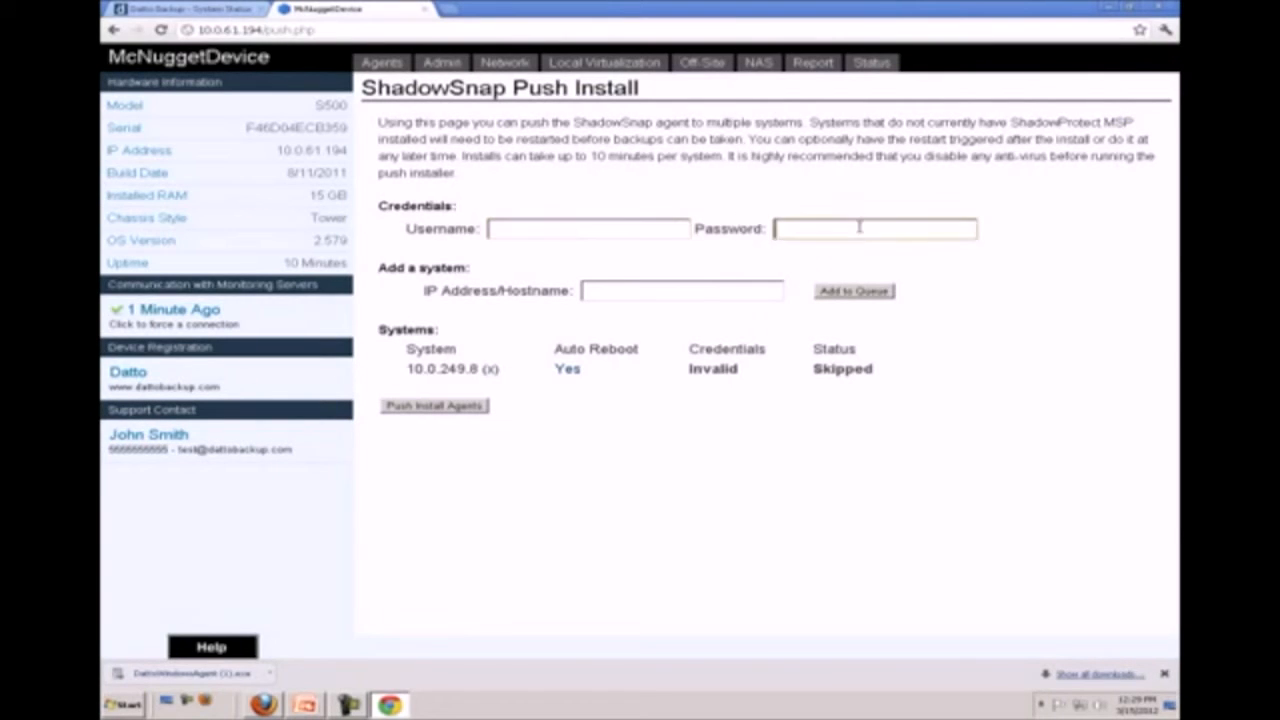
left_click(651, 288)
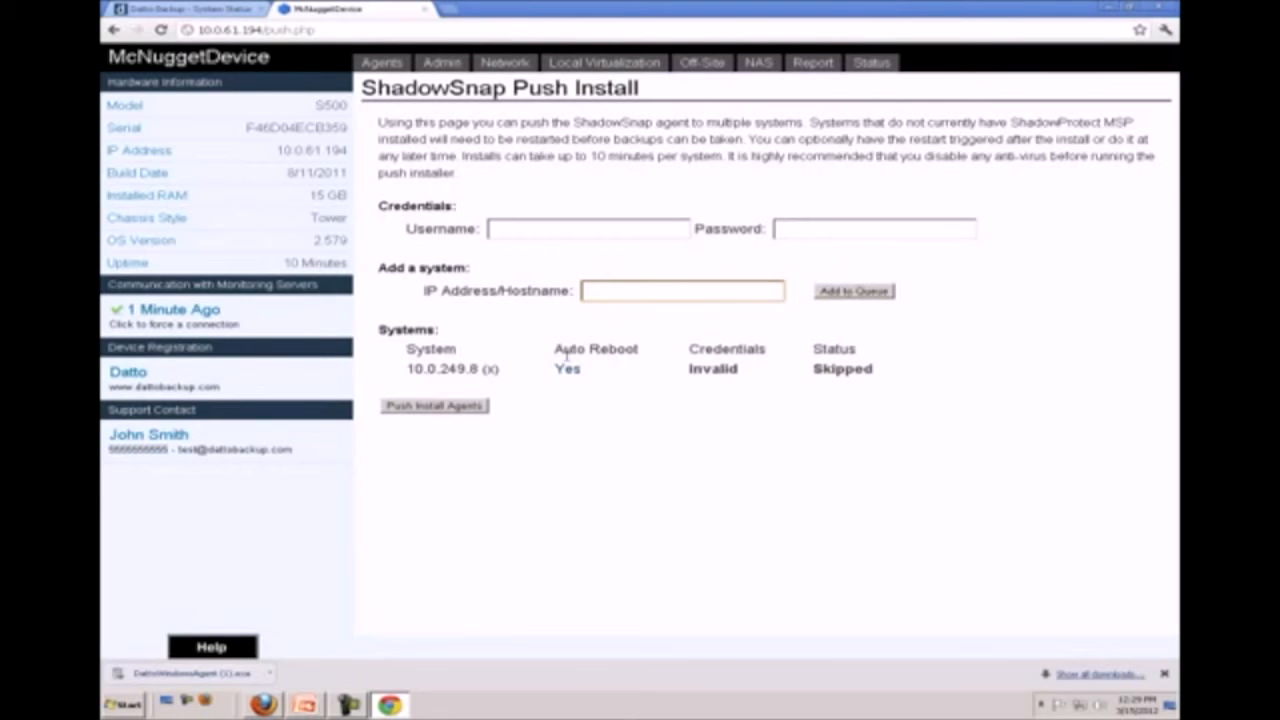
left_click_drag(556, 350, 650, 352)
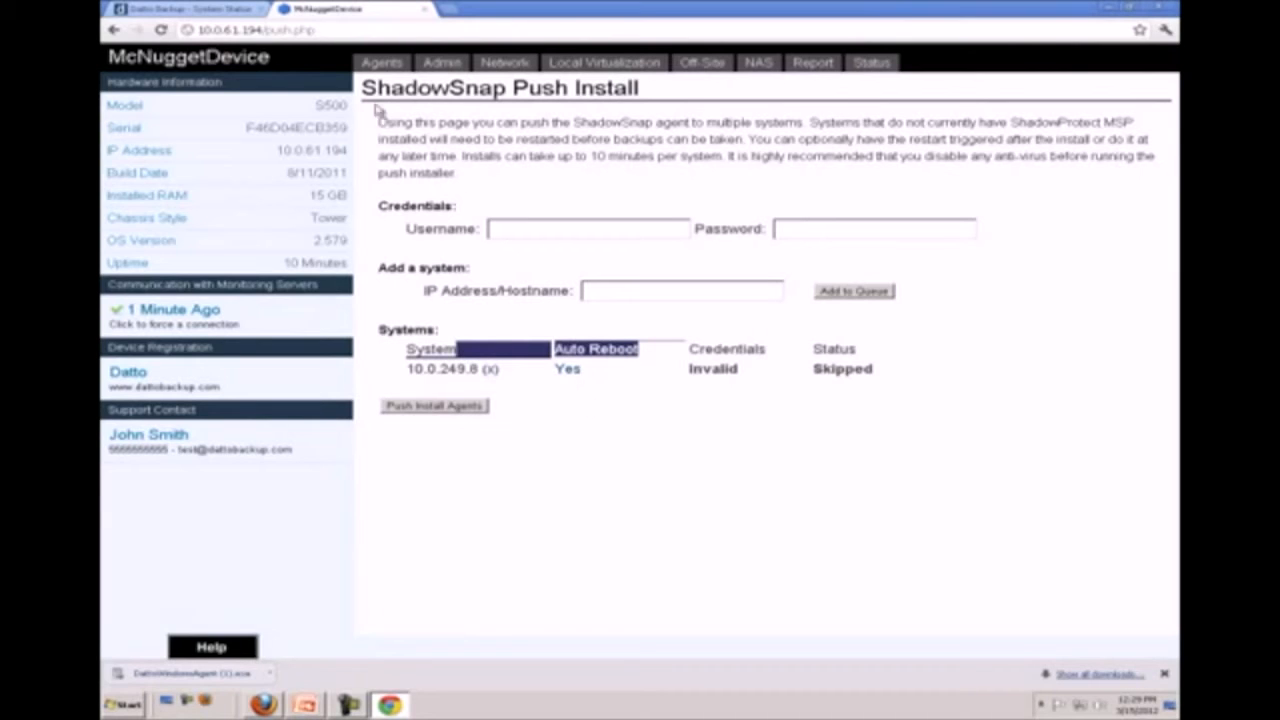
Protect a new system on the Agents page using agent IP 10.0.61.169, leaving the alerts e-mail empty
left_click(383, 64)
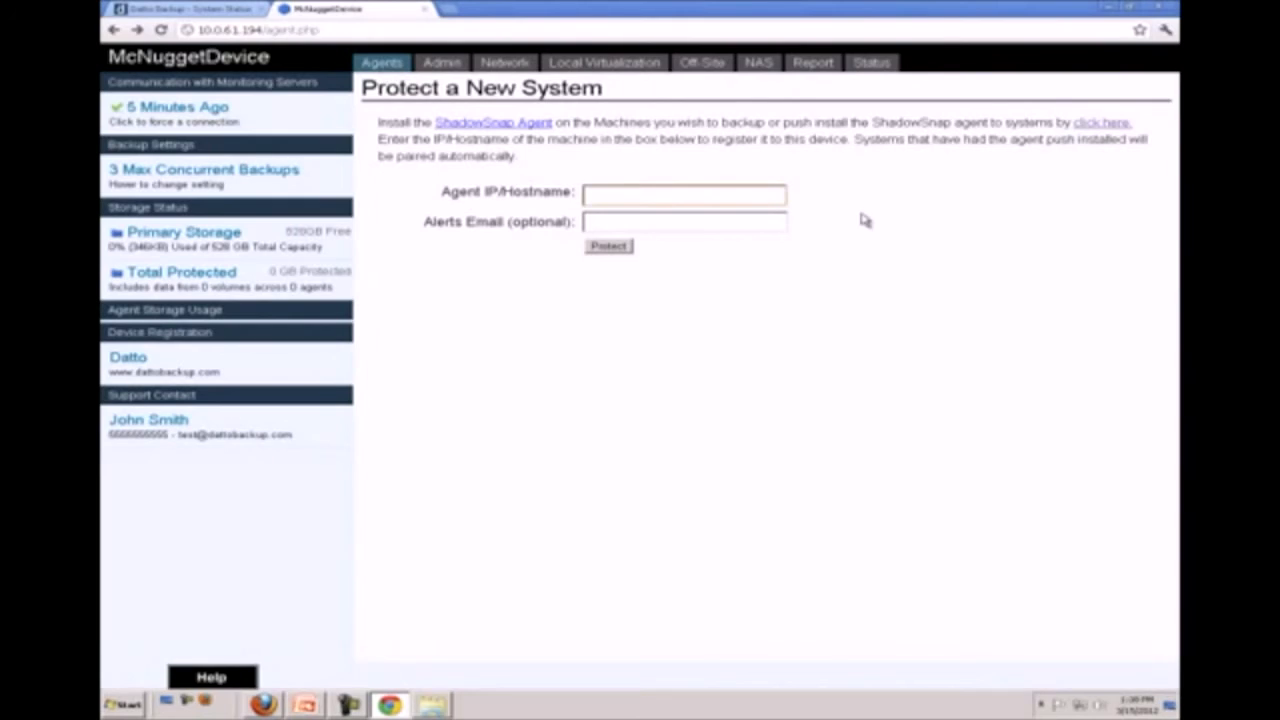
type("10")
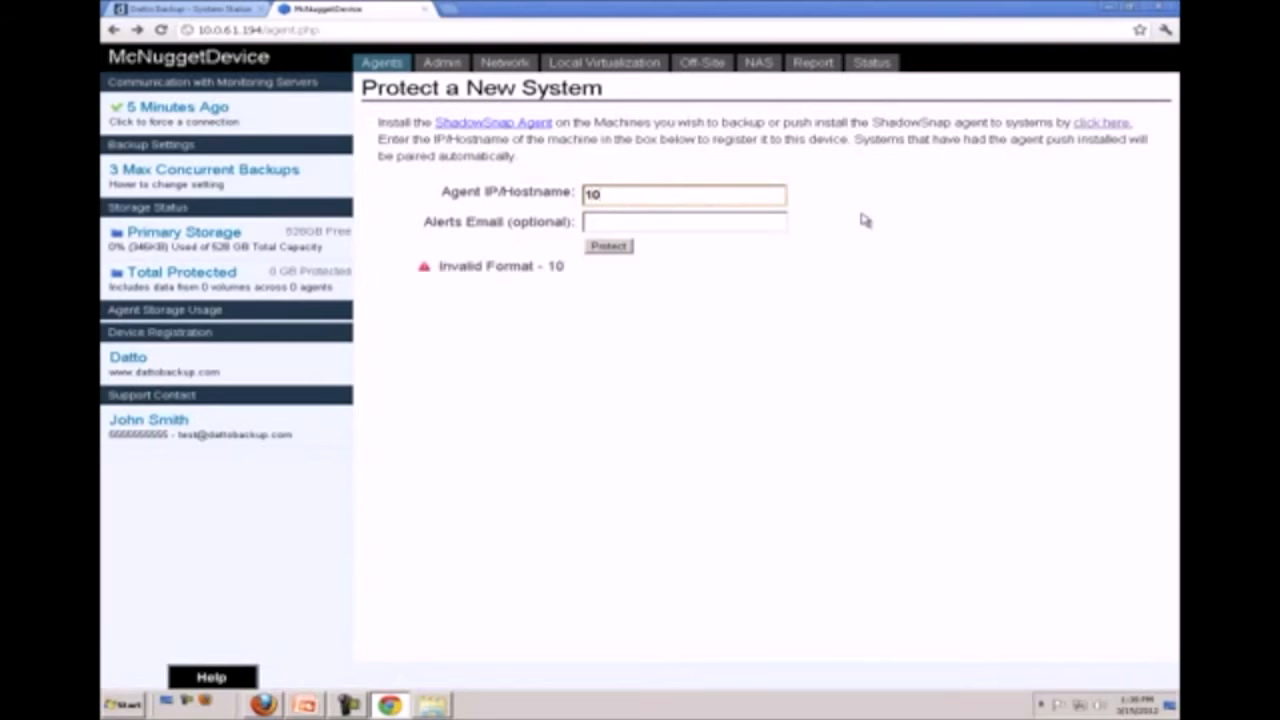
type(".0.")
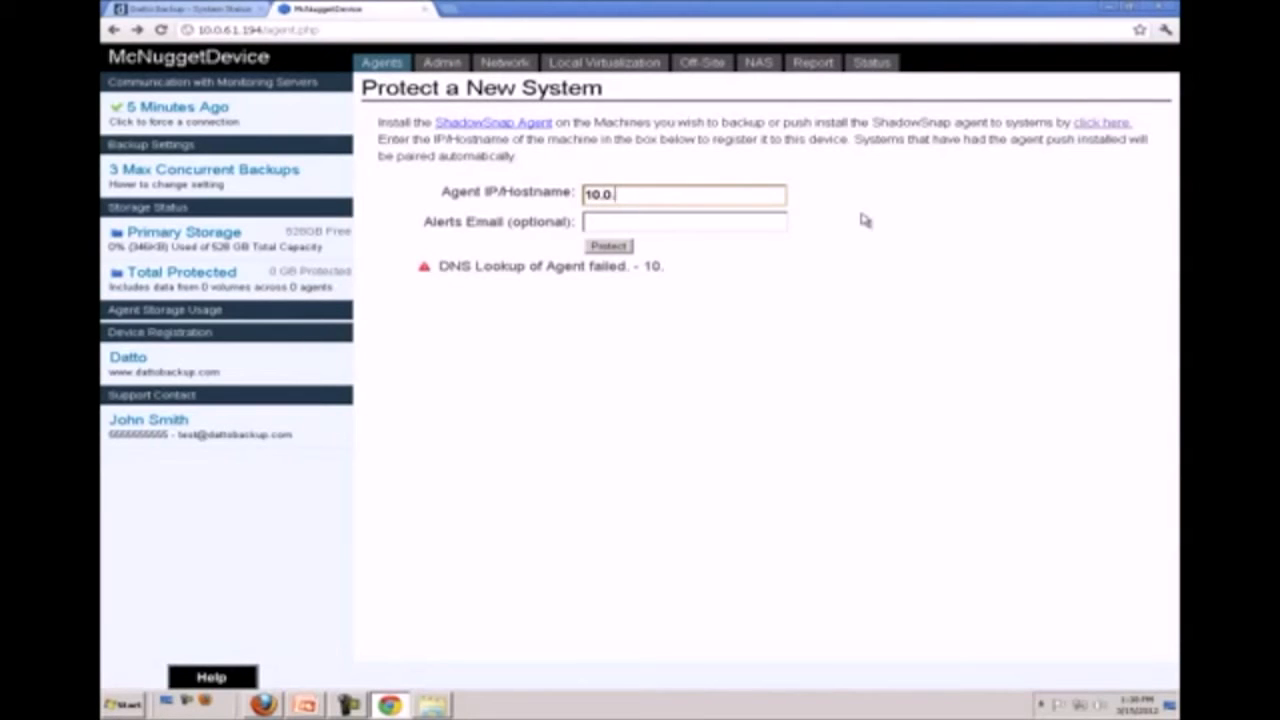
type("61.169")
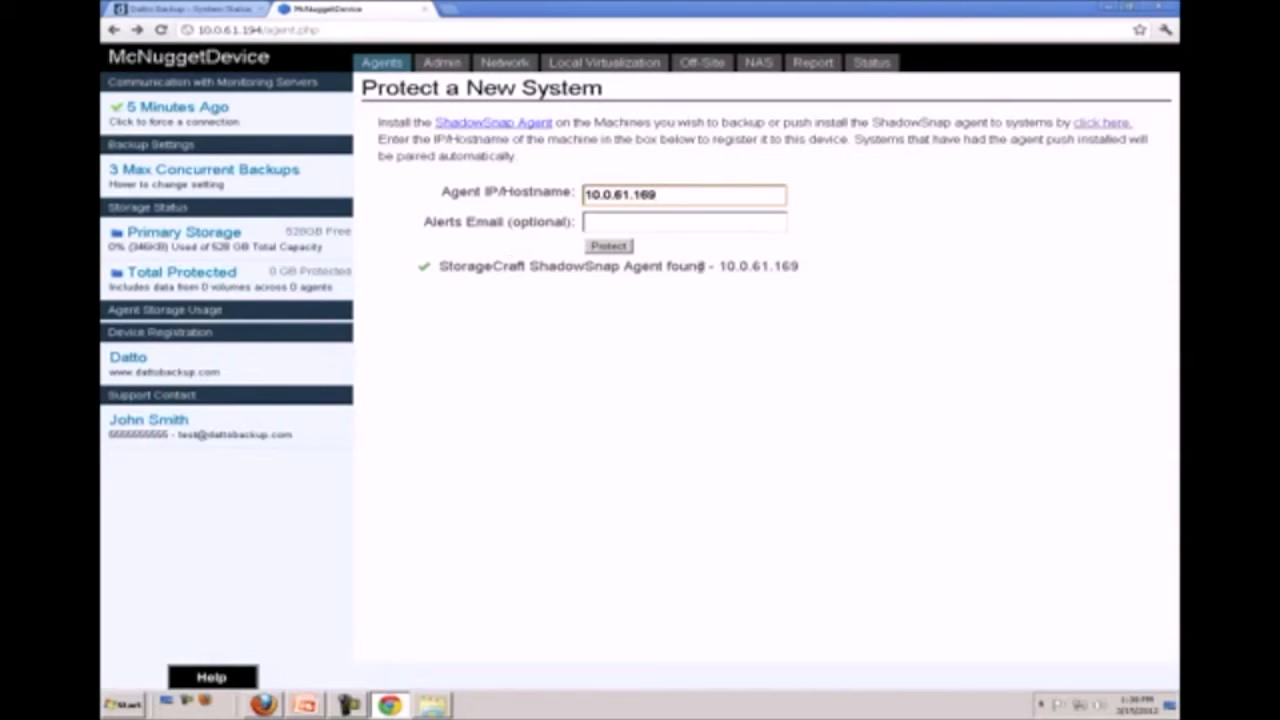
left_click(615, 247)
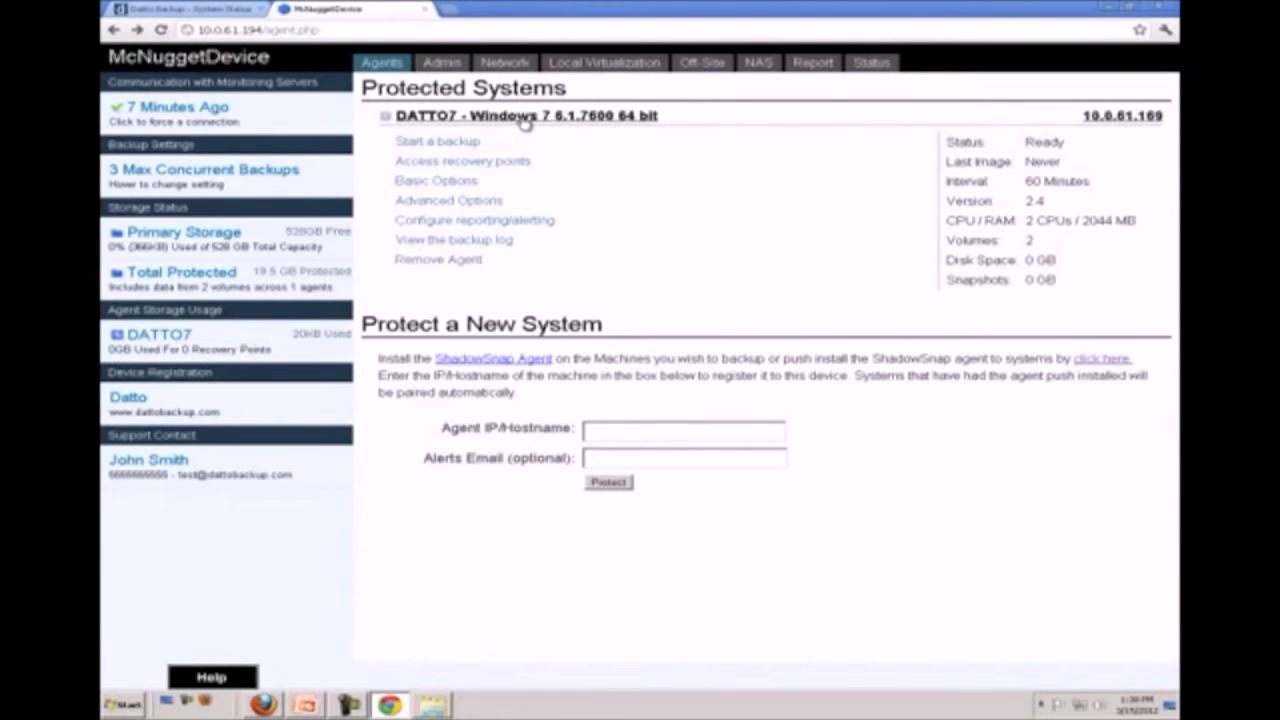
Start a backup of DATTO7 and review its interval, schedule, retention and backup engine settings in Basic Options
left_click(444, 145)
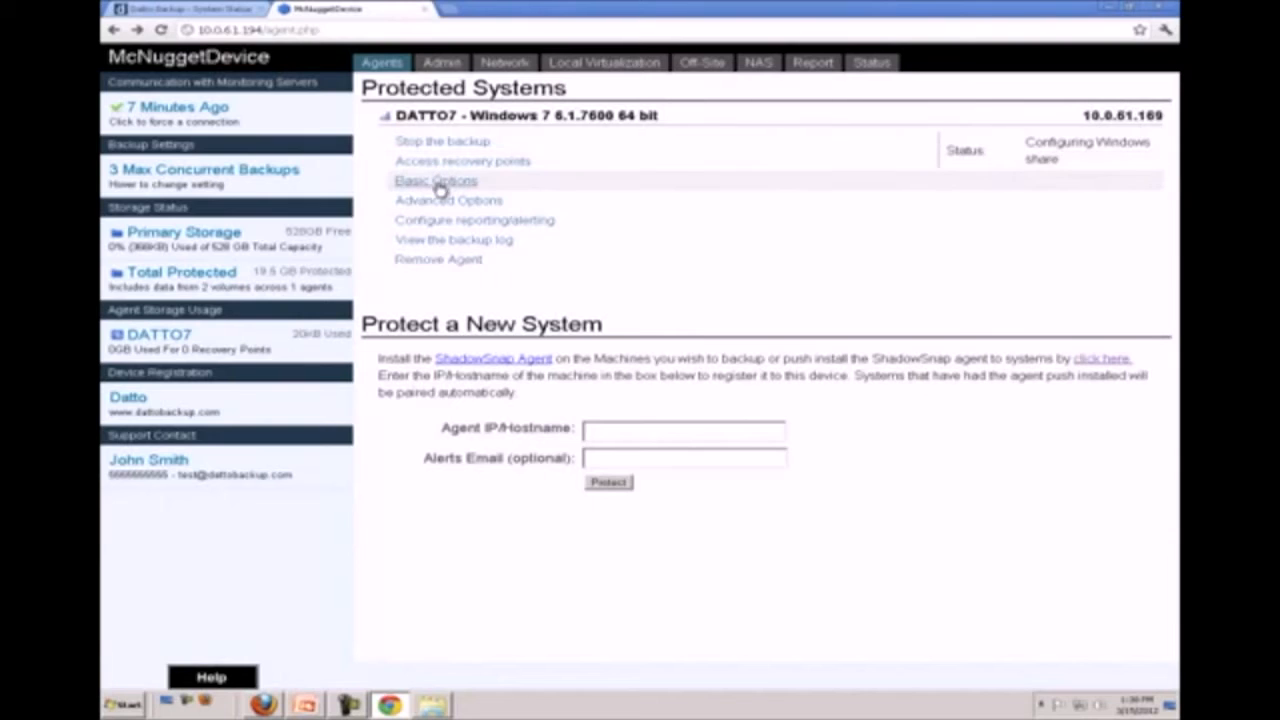
left_click(437, 182)
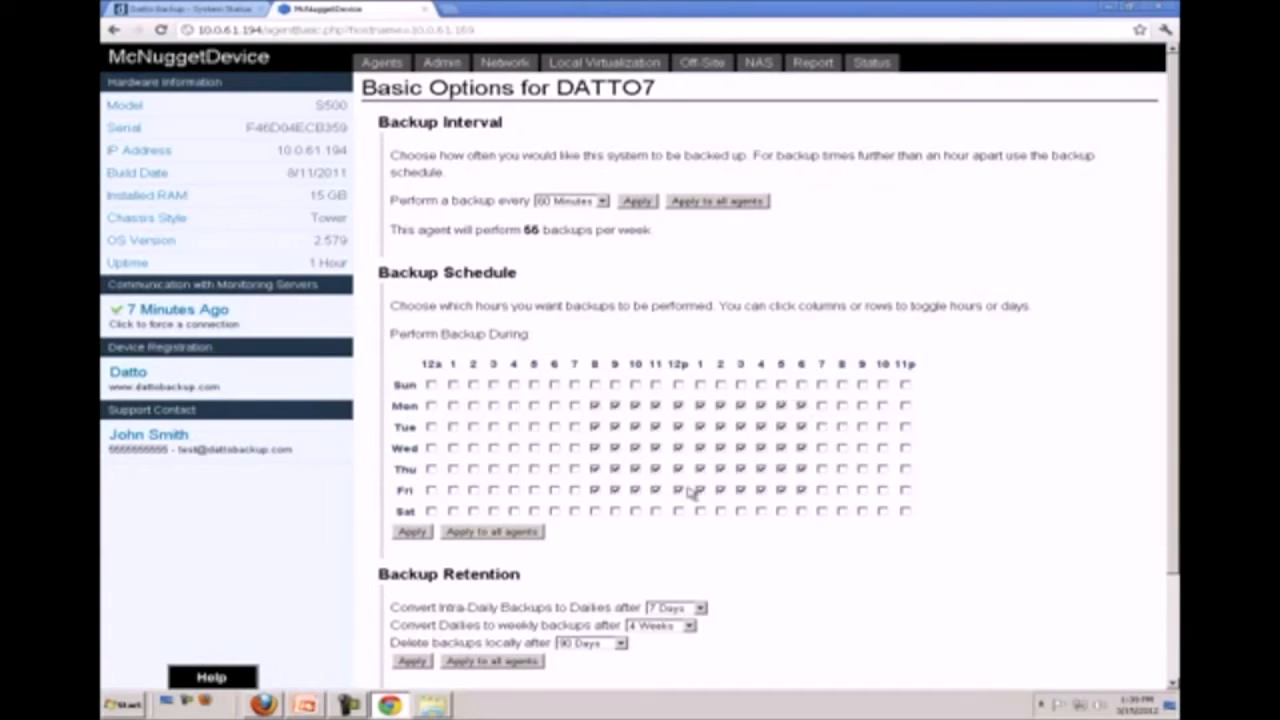
scroll(709, 421, "down", 3)
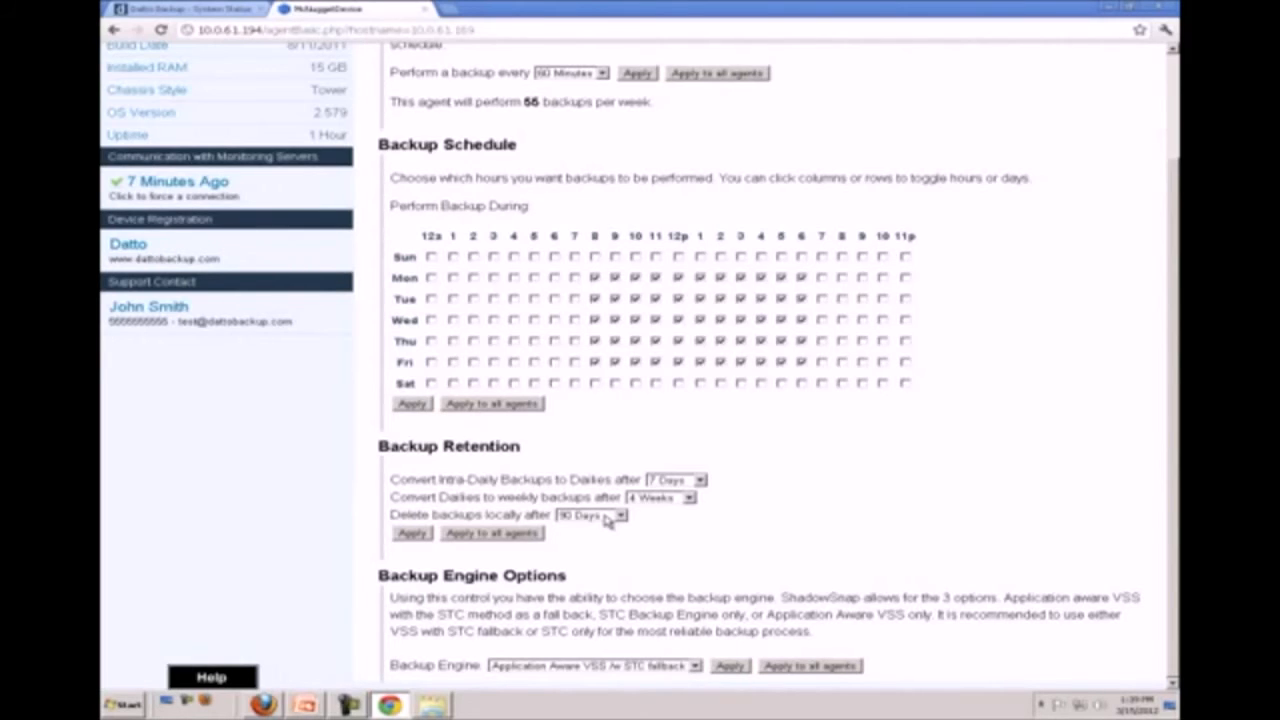
scroll(614, 518, "up", 3)
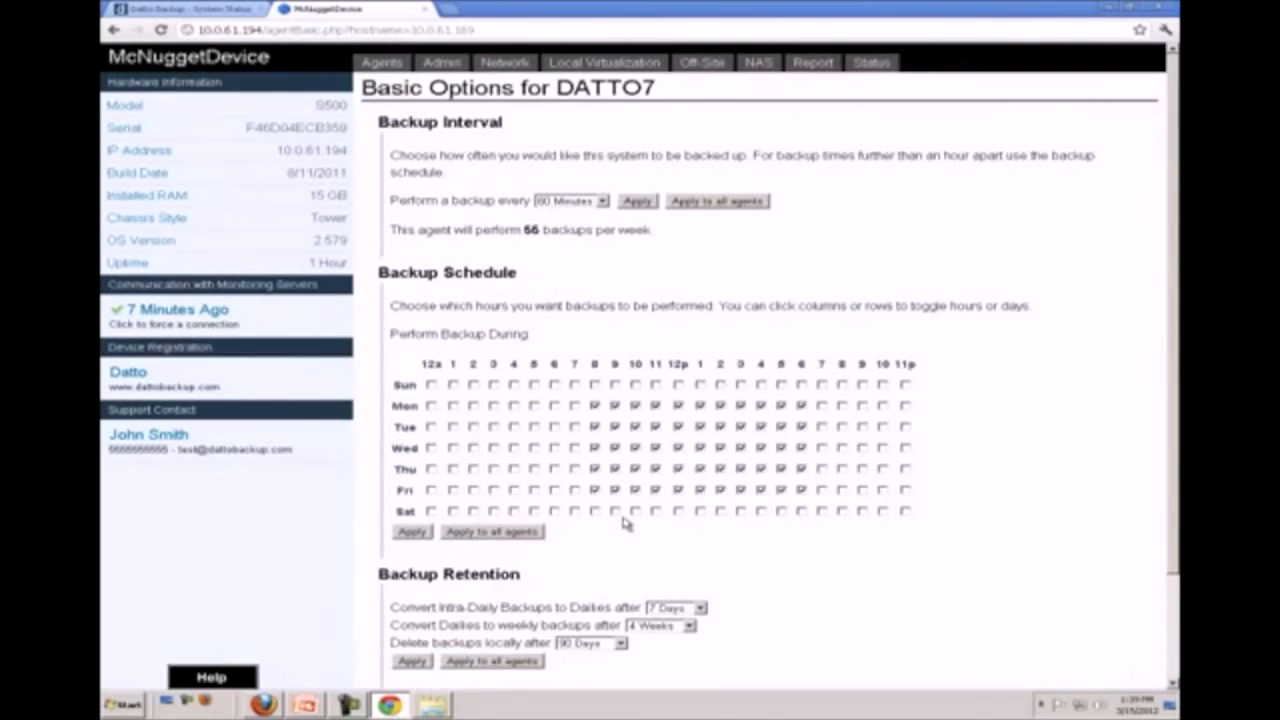
In DATTO7's reporting settings, enter the recipient's e-mail address for Recovery Point Screenshotting and apply it
left_click(397, 65)
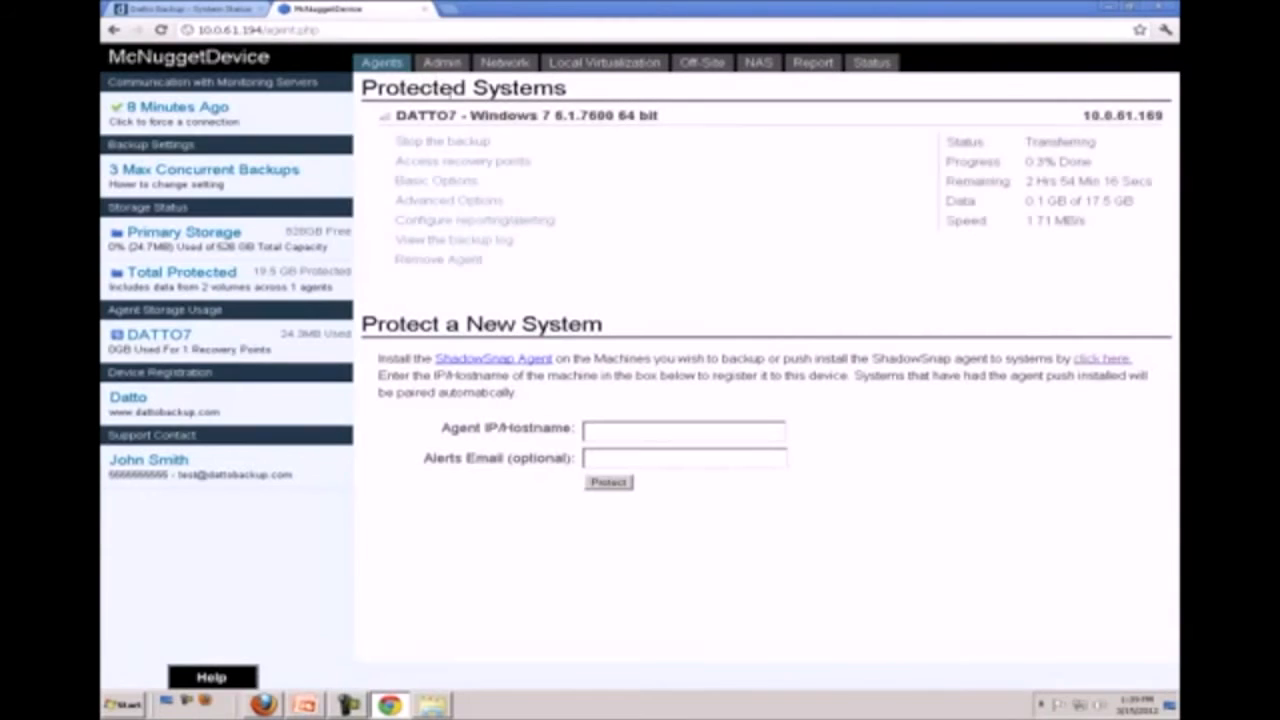
left_click(437, 222)
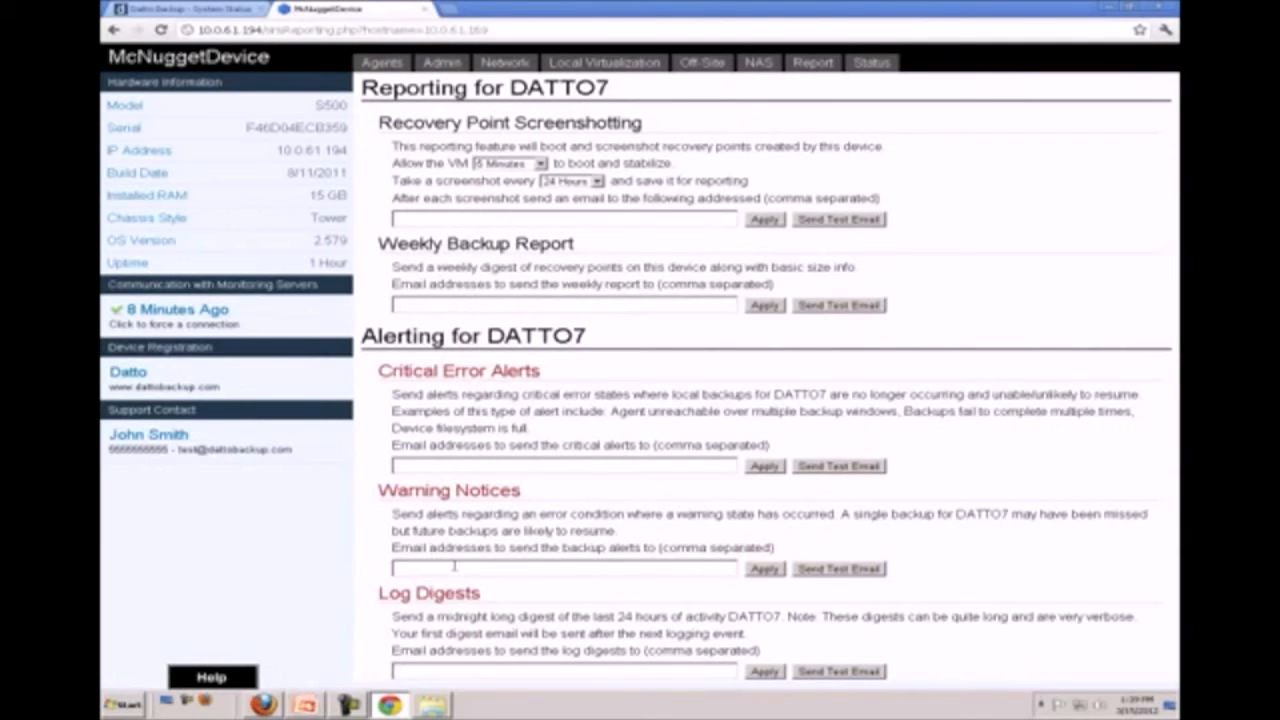
left_click(503, 223)
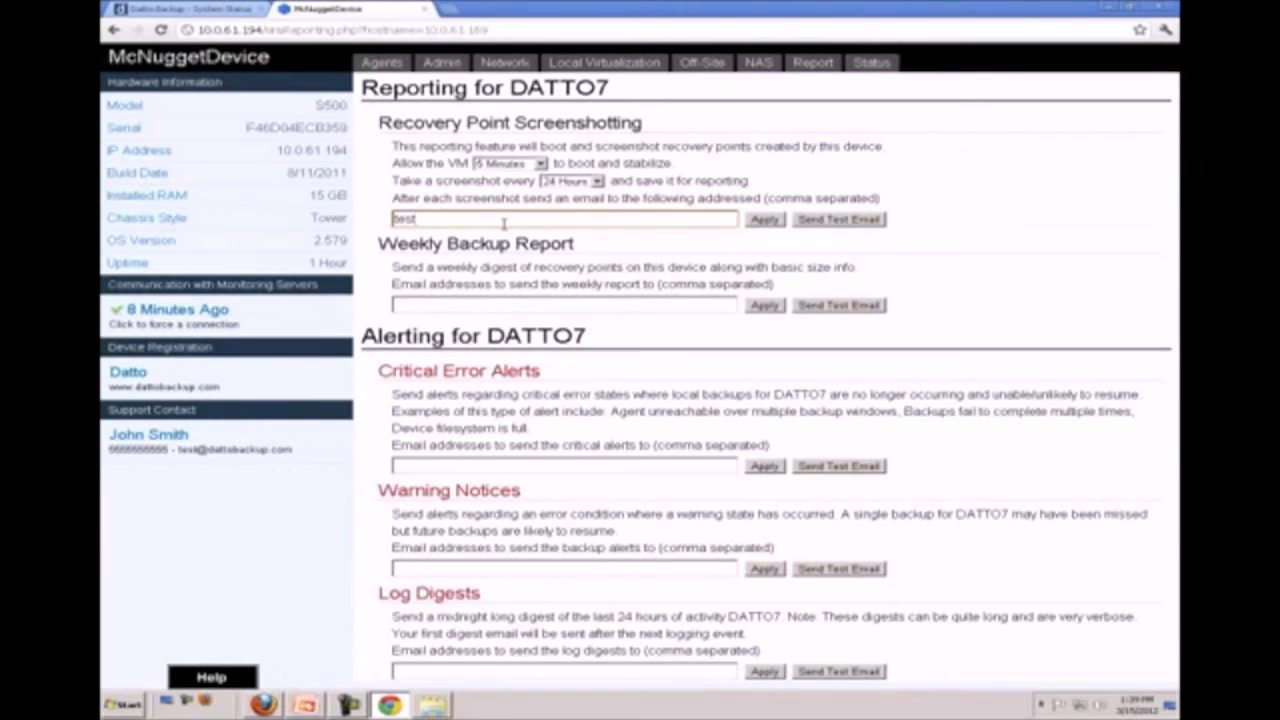
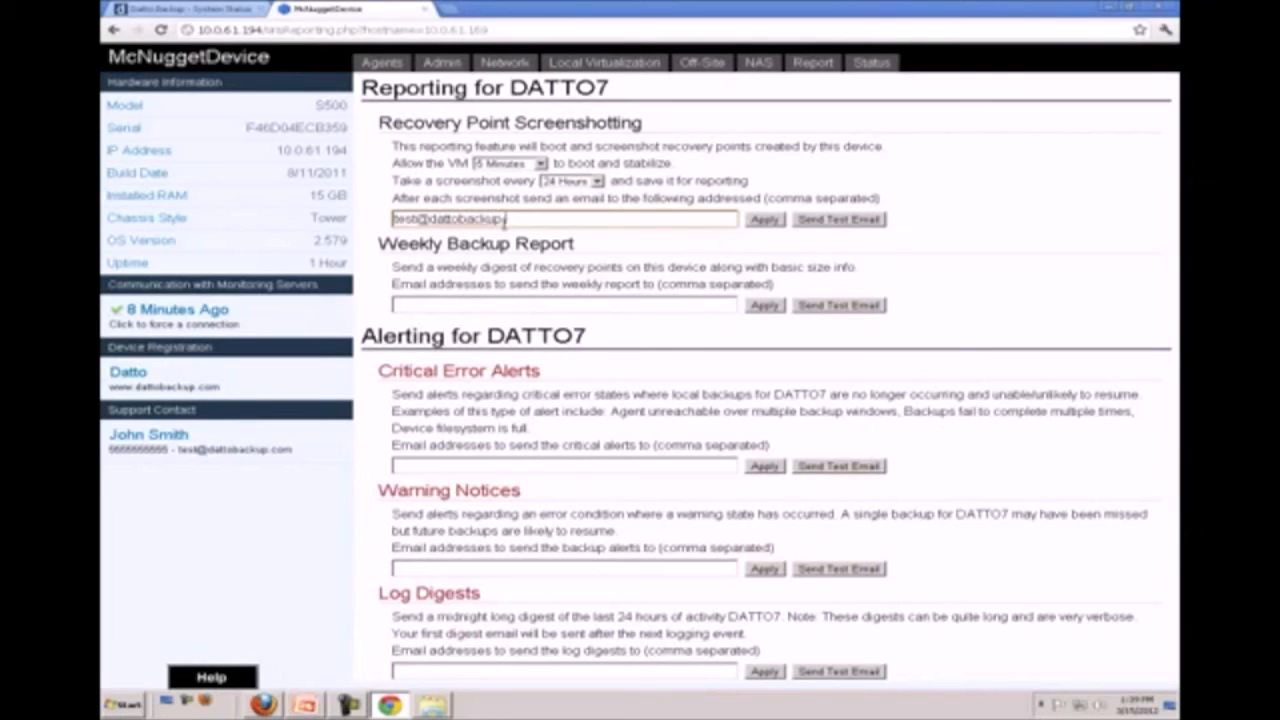
left_click(765, 220)
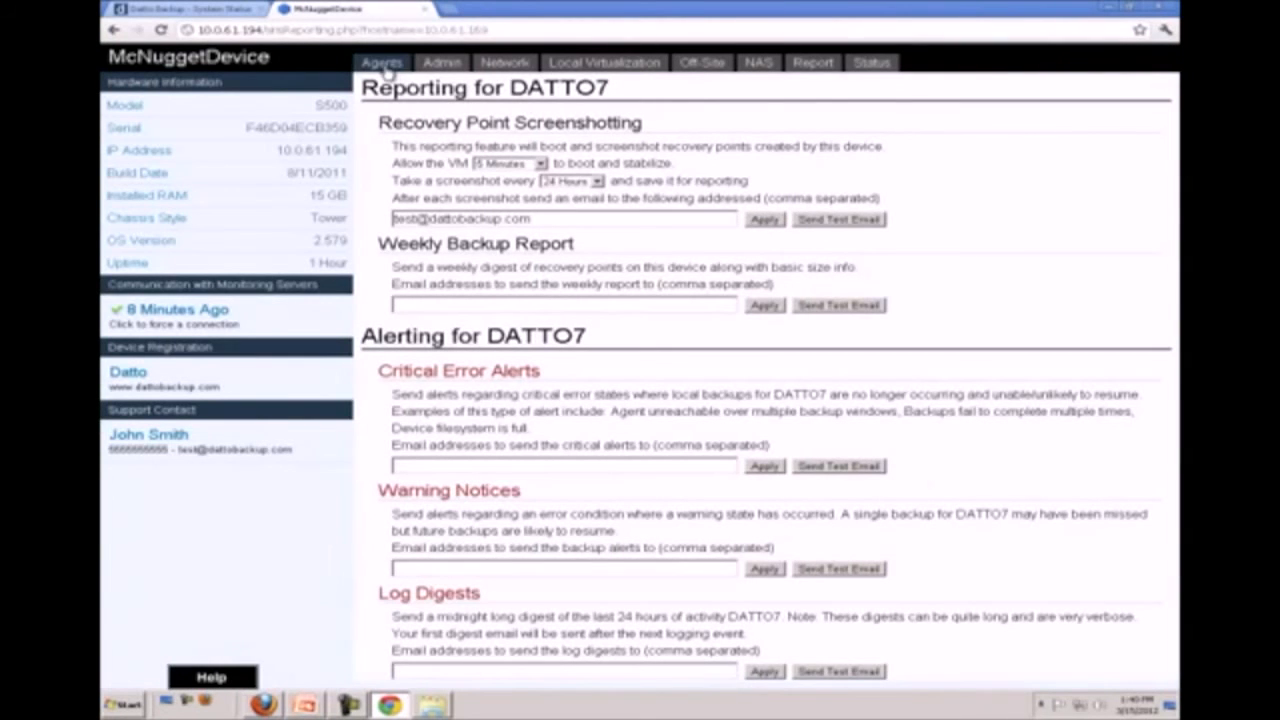
Examine the device's e-mail alert subject settings from the Admin page, including the Weekly Backup Report subject
left_click(430, 65)
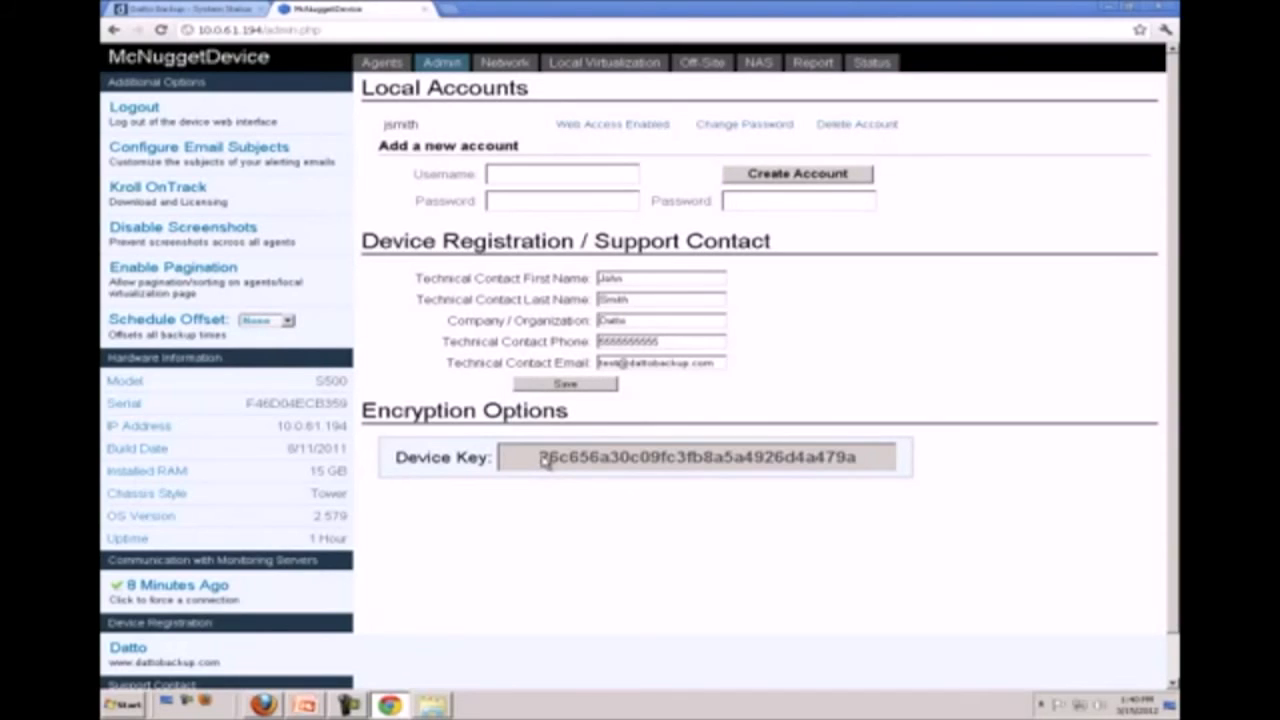
left_click(275, 170)
left_click(527, 252)
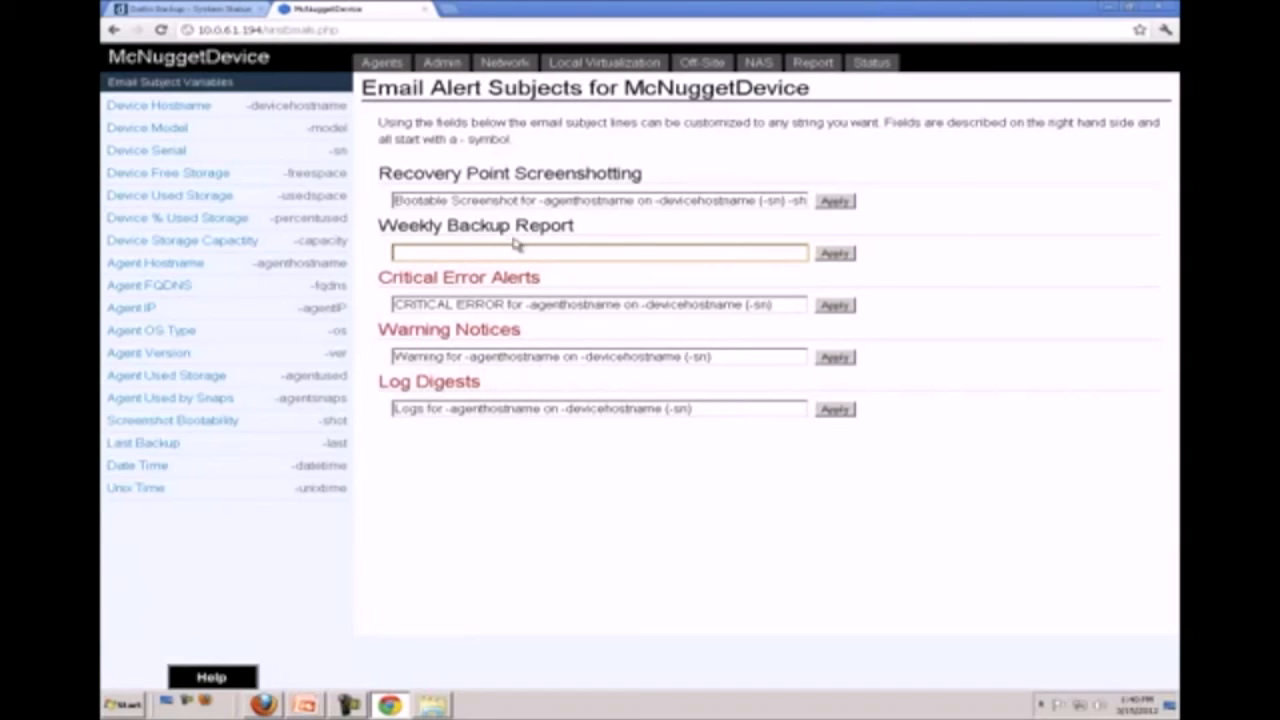
Review the device's Network Settings, covering IP, DNS, hostname, workgroup, NTP, VNC, time zone and SNMP
left_click(507, 64)
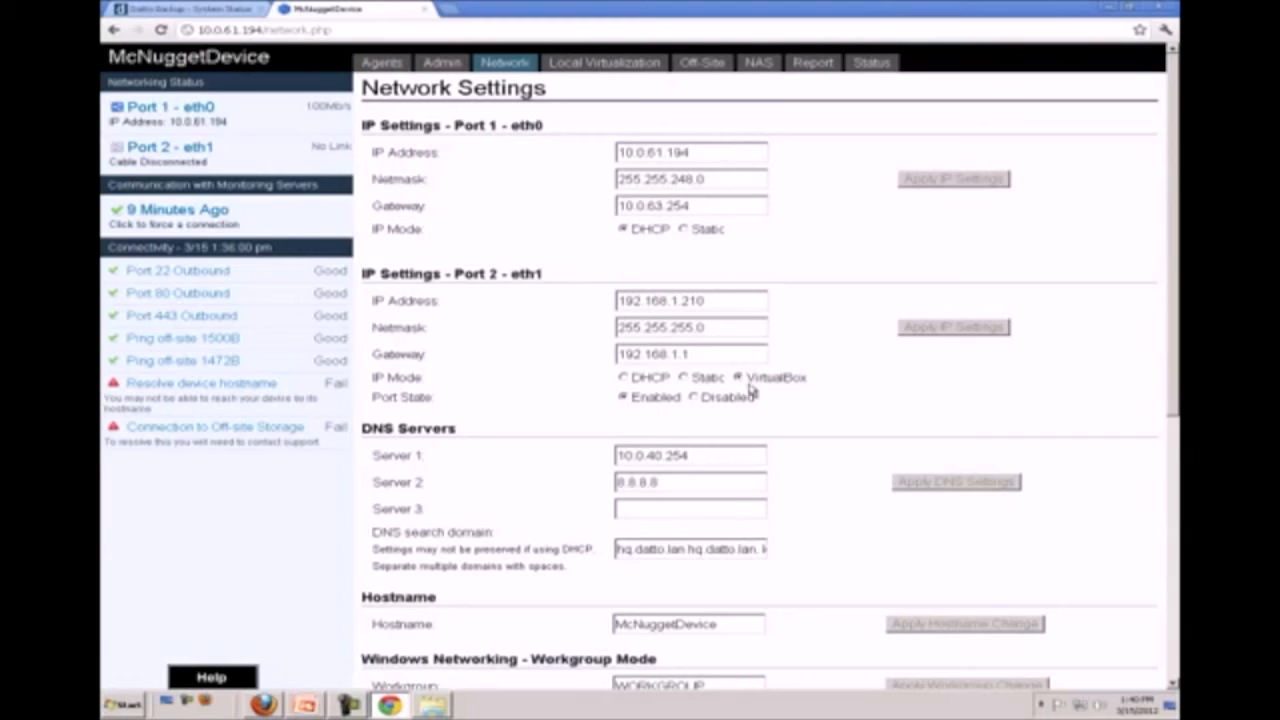
scroll(729, 620, "down", 3)
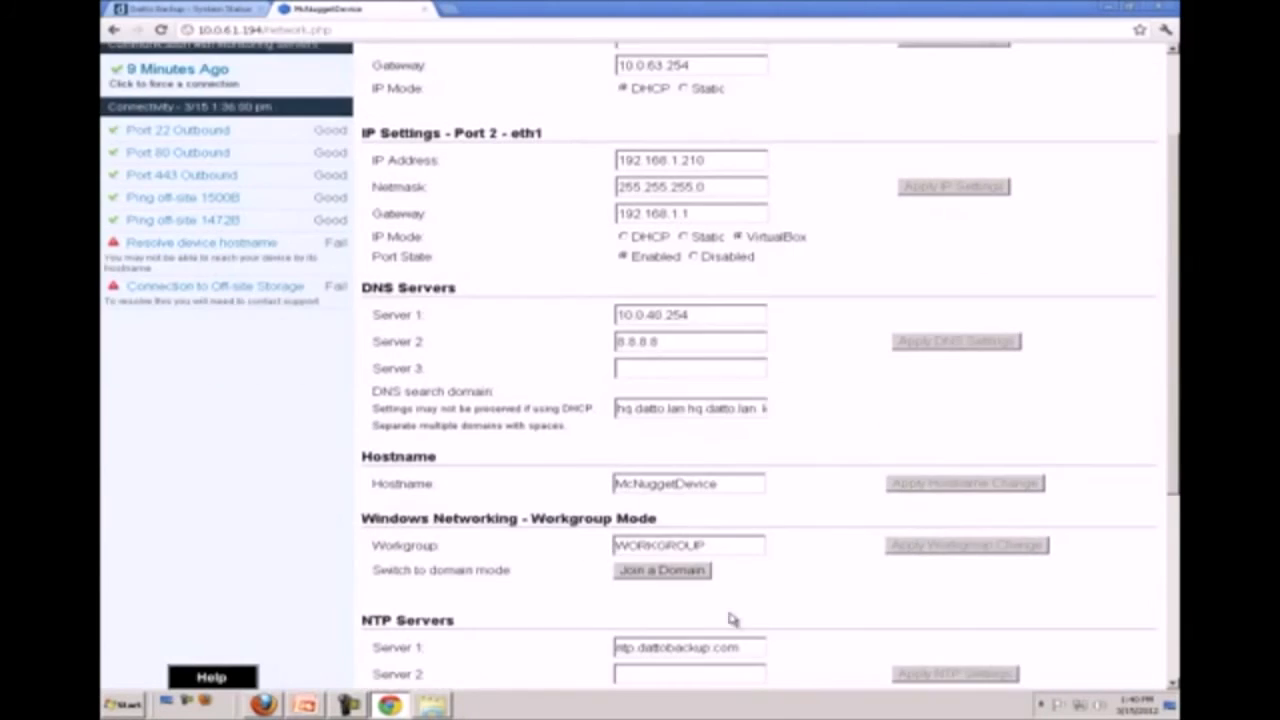
left_click_drag(729, 545, 609, 549)
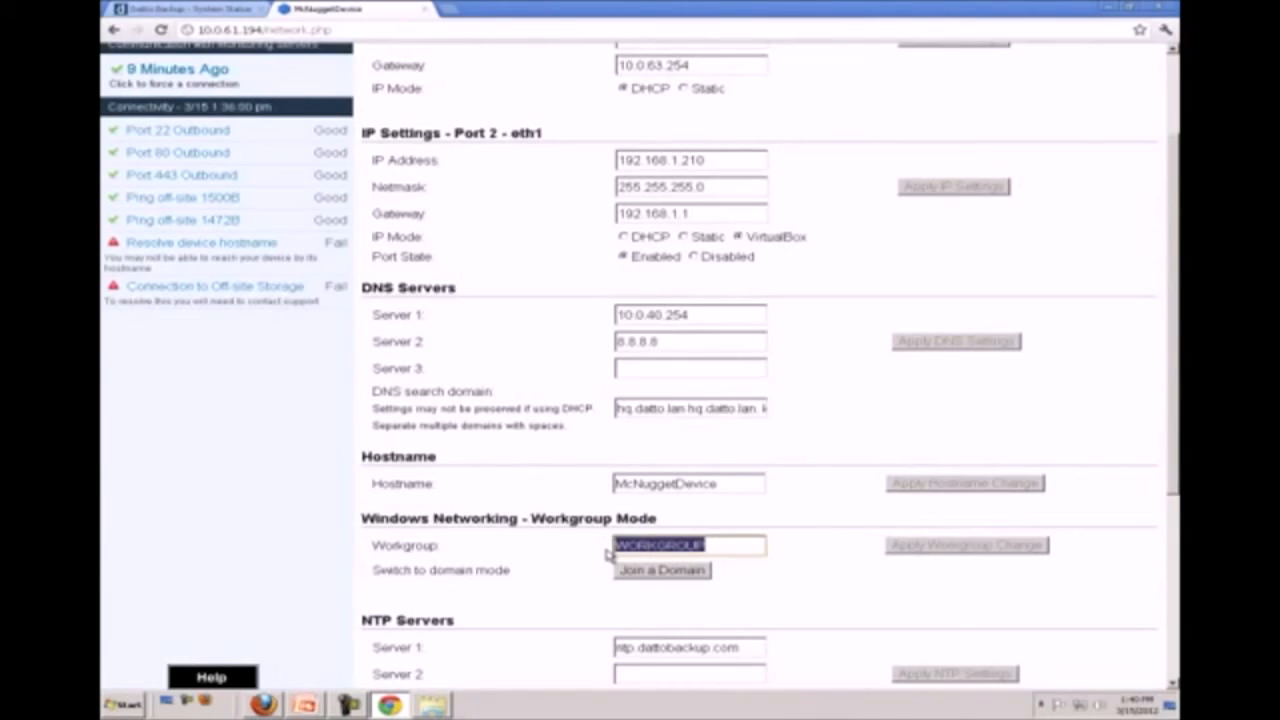
scroll(597, 545, "down", 7)
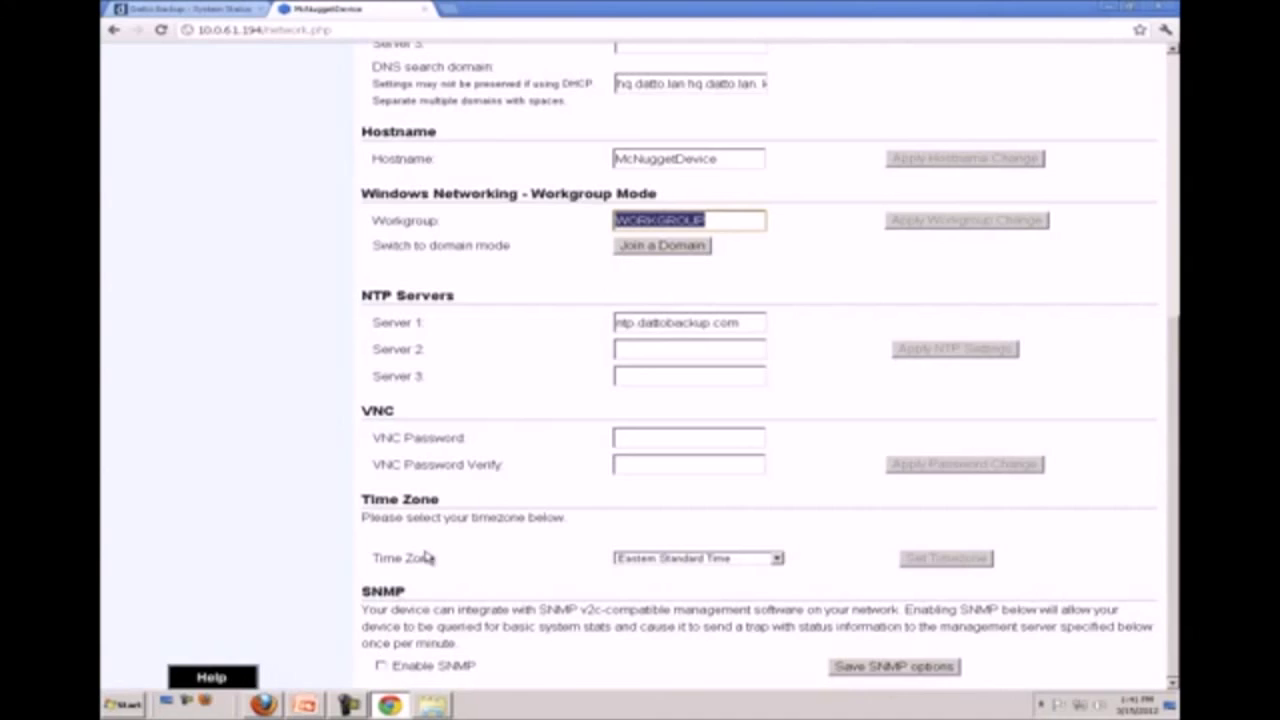
scroll(423, 560, "up", 4)
scroll(423, 568, "up", 1)
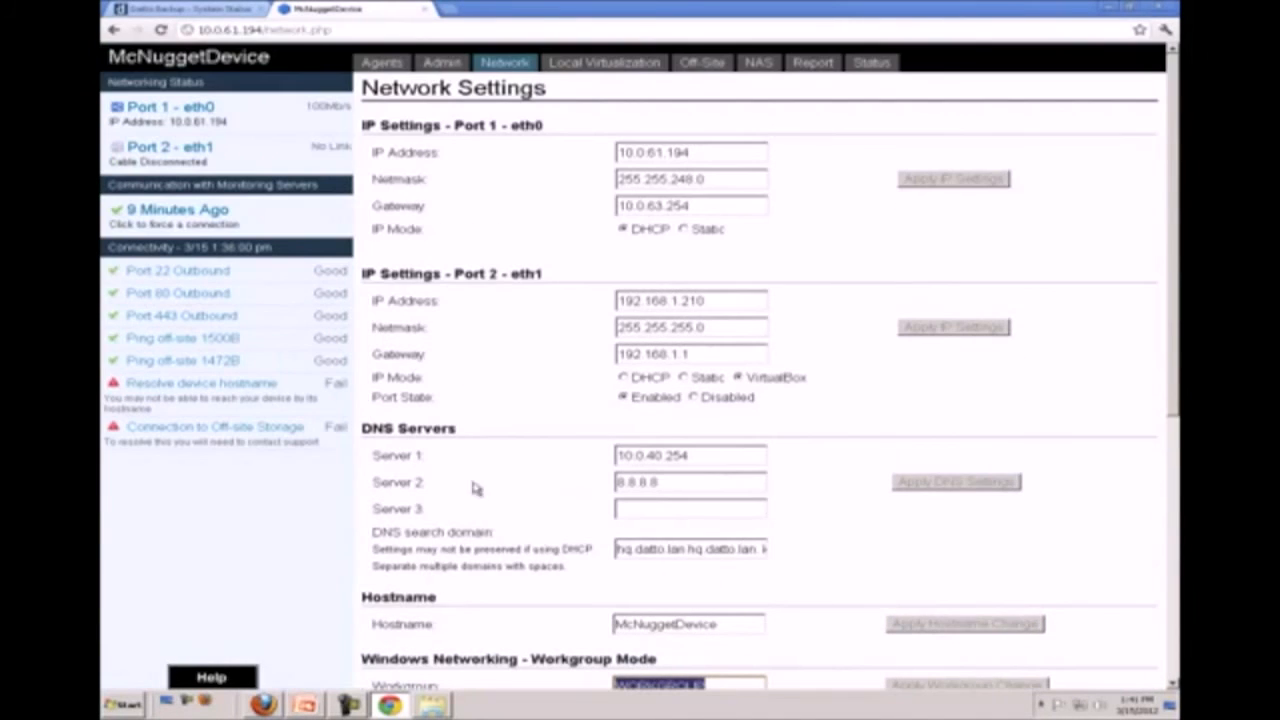